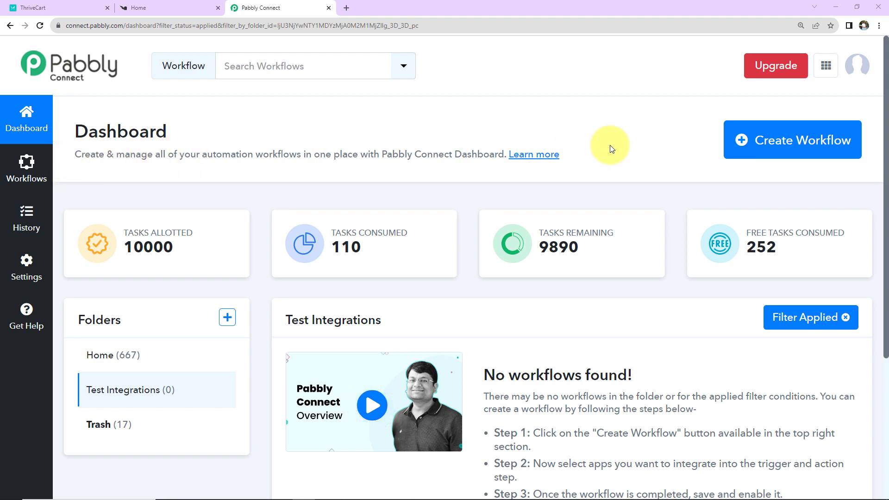
Create a new workflow named 'Add User in Knorish Course for ThriveCart Payment'.
left_click(782, 148)
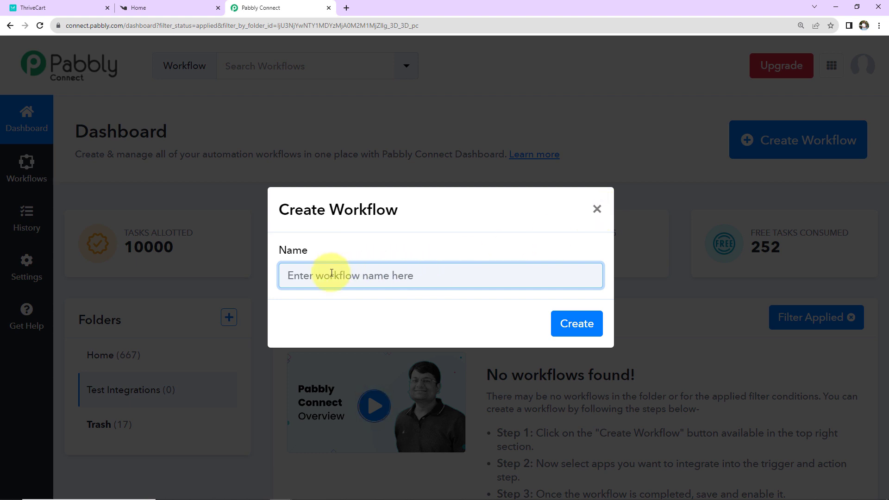
type("Add User in Knorish Course for ThriveCart Payment")
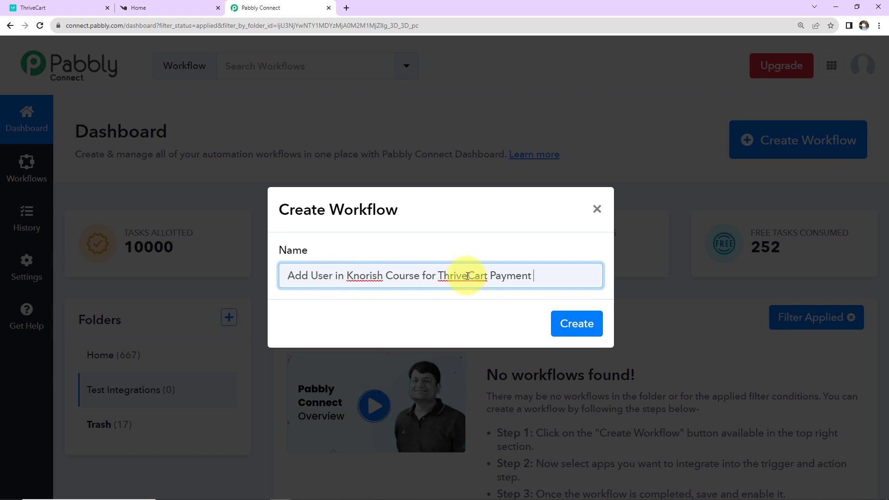
left_click(577, 324)
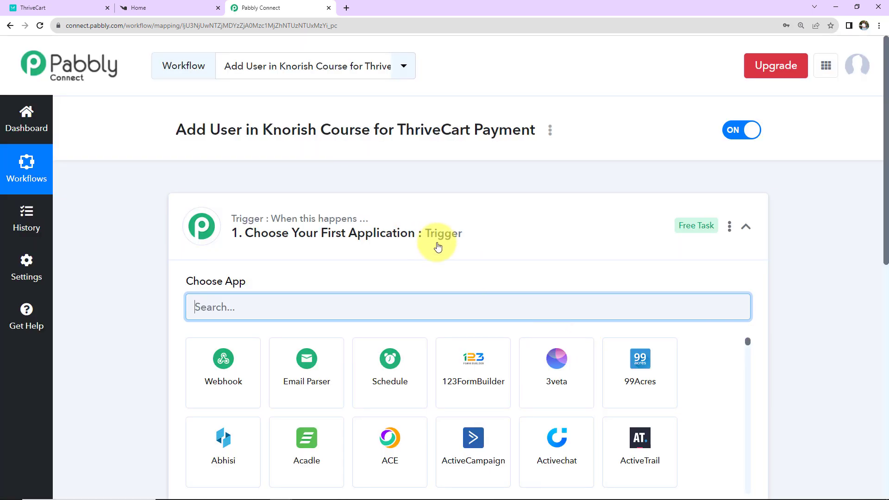
Collapse the trigger's Choose App panel so the empty Action step card shows below it.
left_click(744, 229)
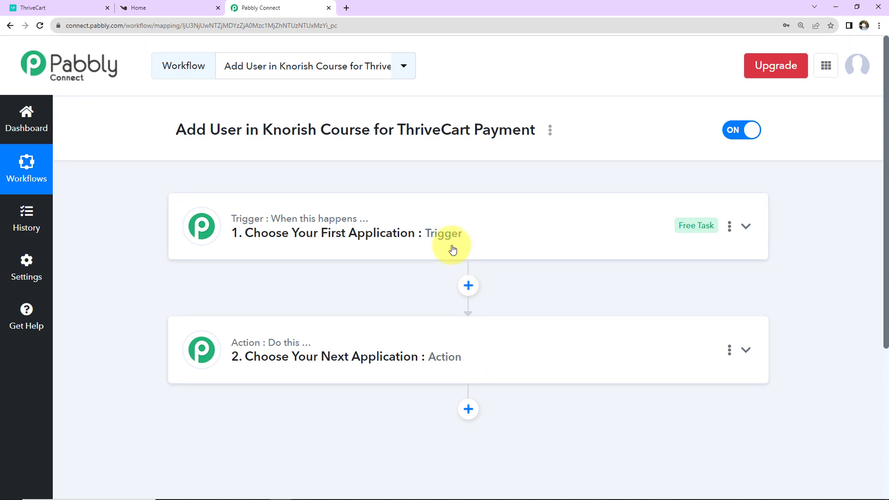
mouse_move(330, 229)
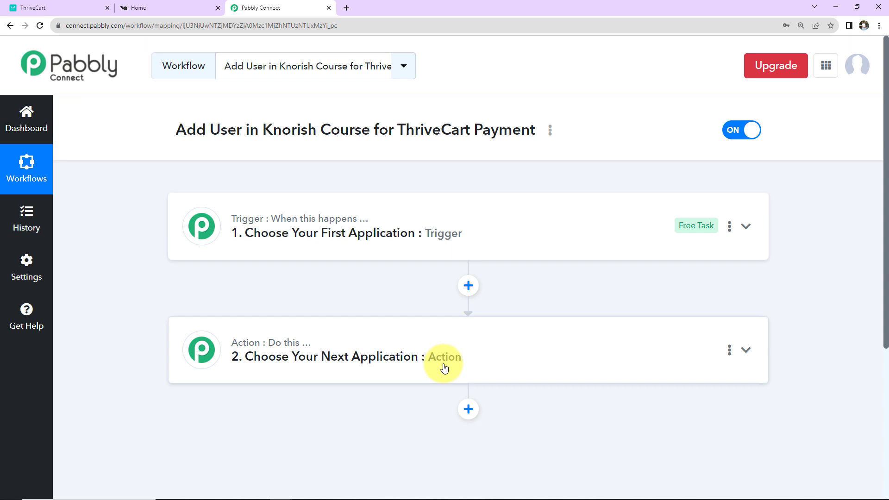
Set the trigger app to ThriveCart, searching 'thri', with the Product Purchase event.
left_click(460, 230)
left_click(442, 307)
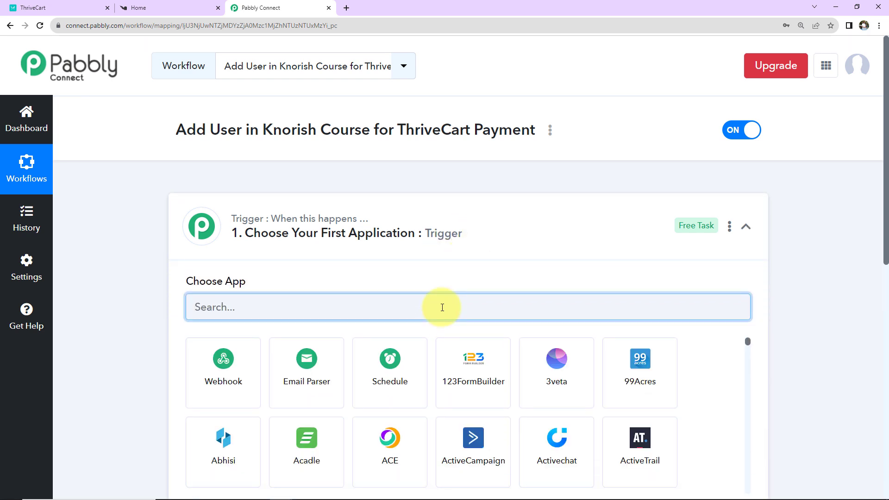
type("thrive")
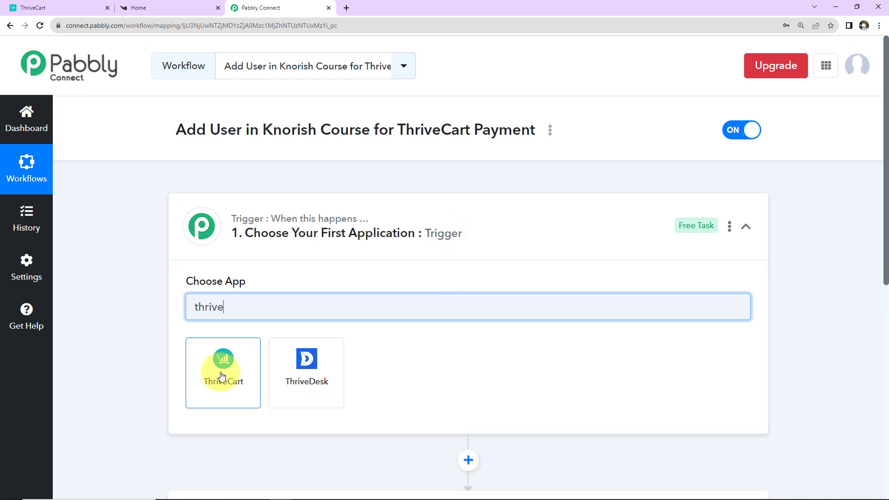
left_click(223, 366)
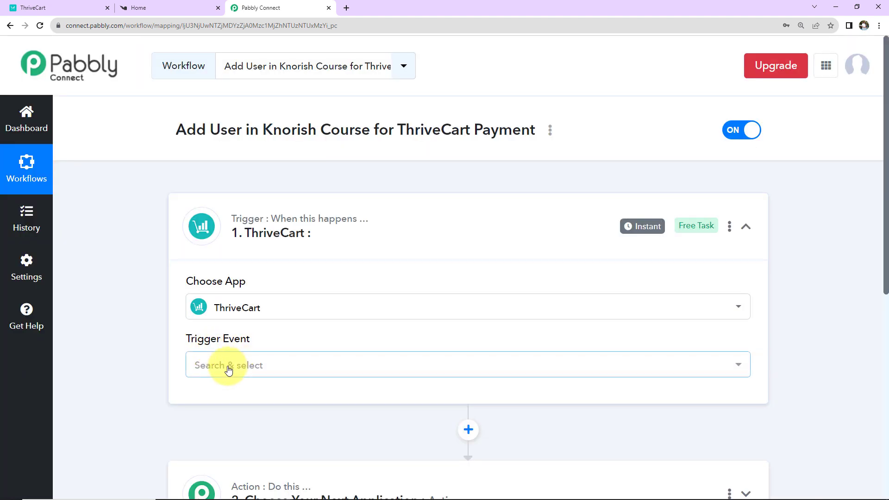
left_click(229, 366)
left_click(224, 148)
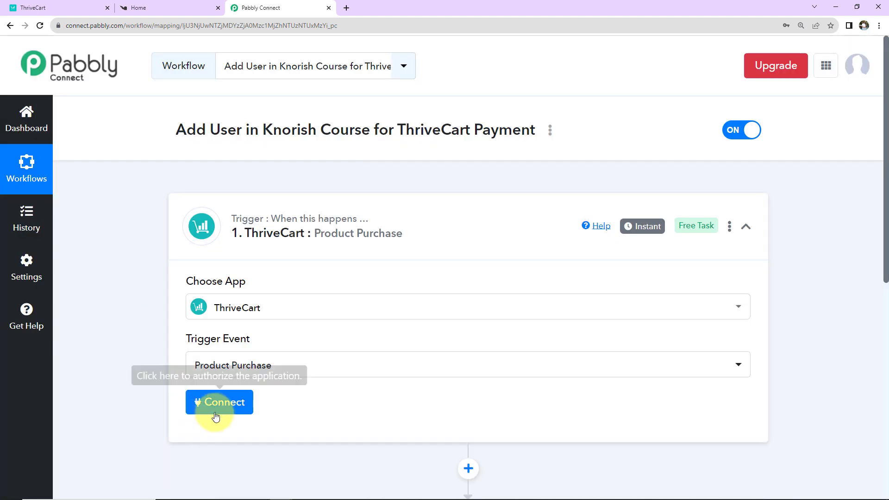
Begin adding a new ThriveCart account connection for the trigger.
left_click(215, 416)
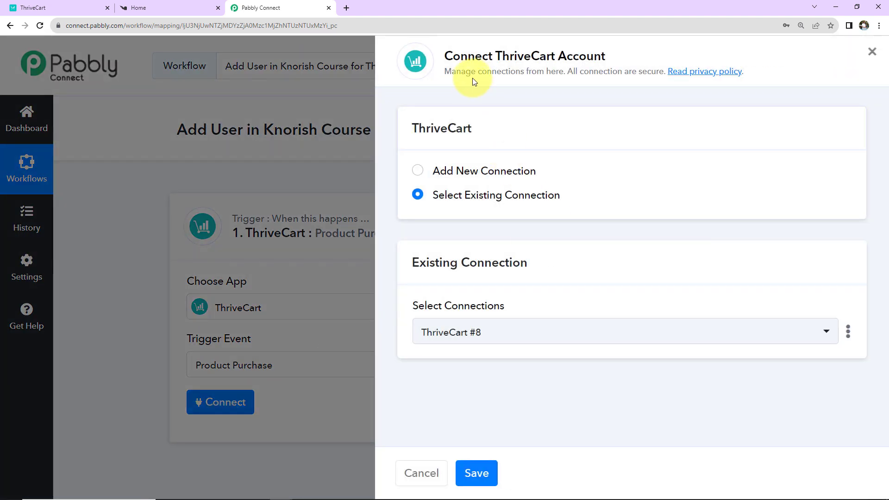
left_click_drag(496, 56, 639, 56)
left_click(419, 172)
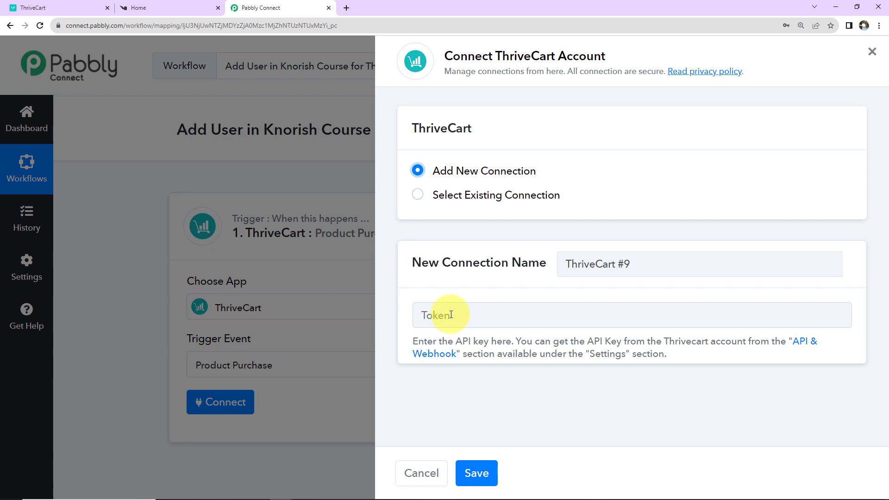
In ThriveCart's API settings, create an API key named 'Test New Key' and copy it.
left_click(796, 342)
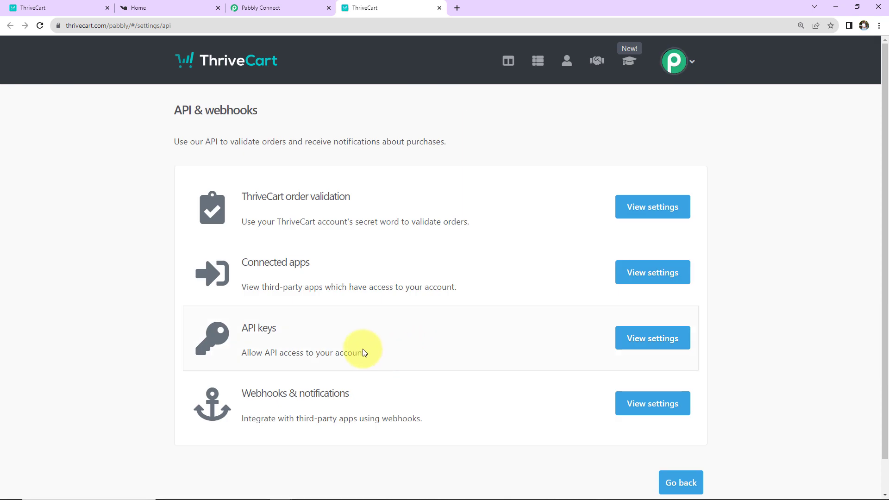
left_click(653, 338)
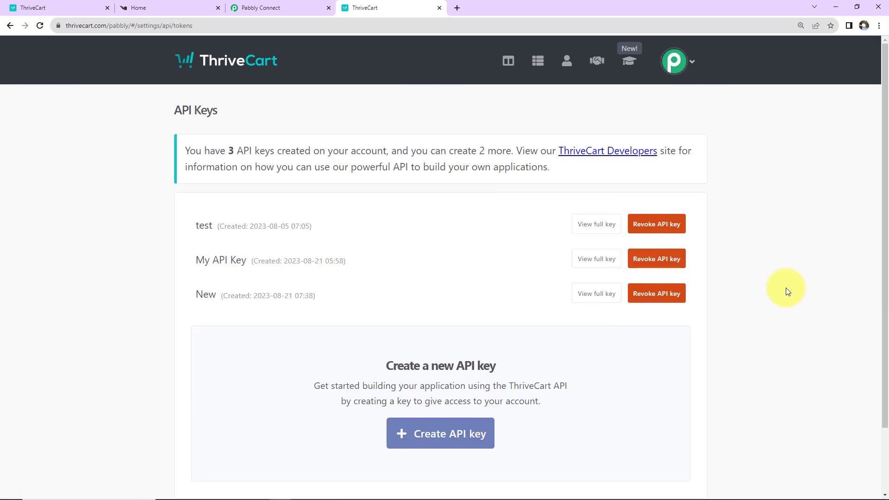
scroll(461, 311, "down", 3)
left_click(425, 357)
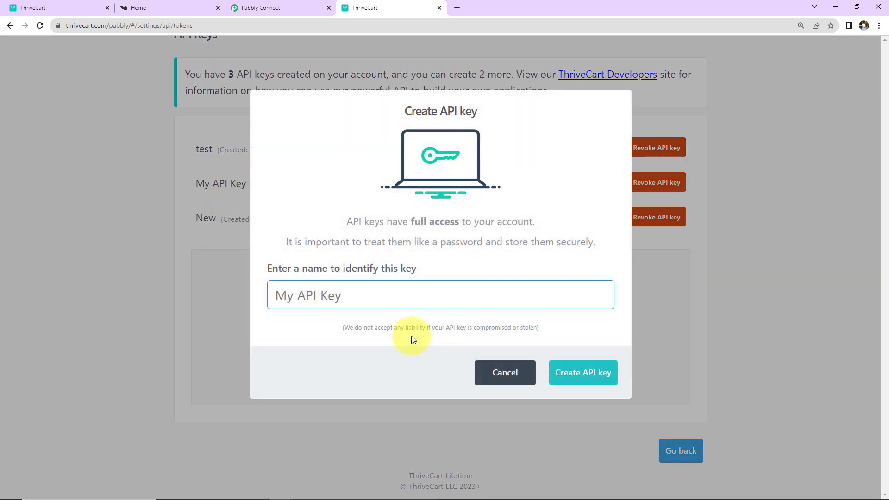
left_click(374, 301)
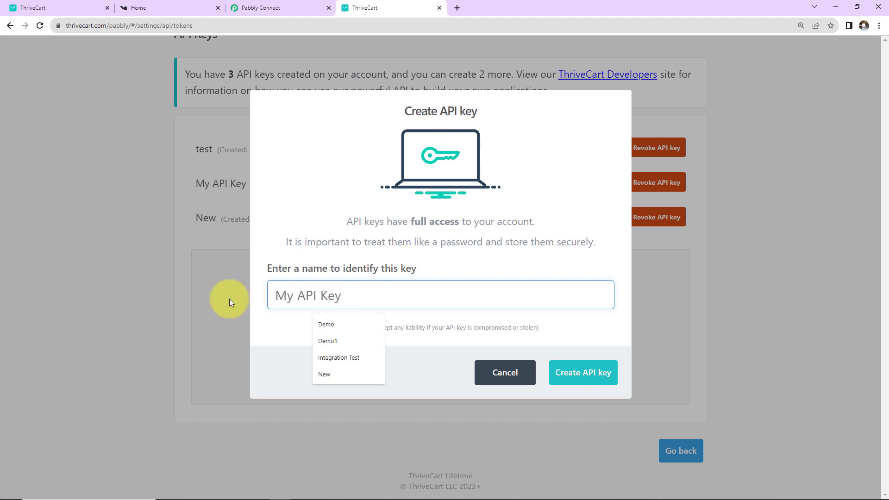
type("Test New Key")
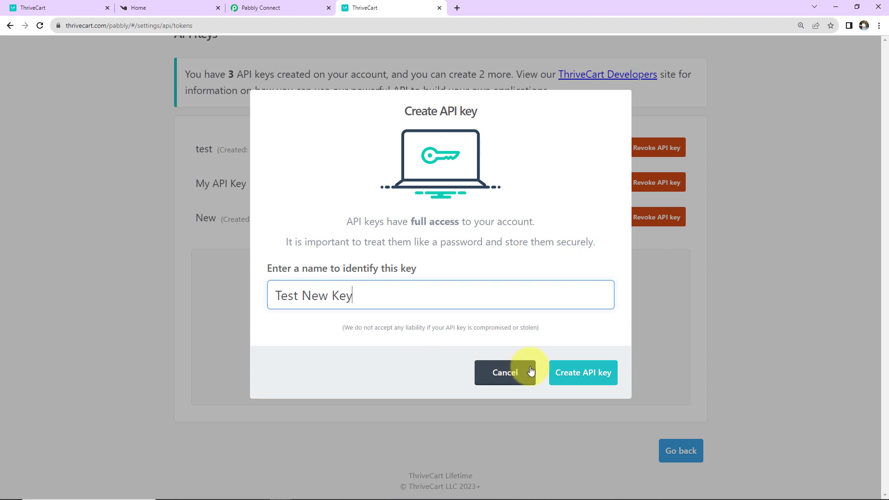
left_click(566, 374)
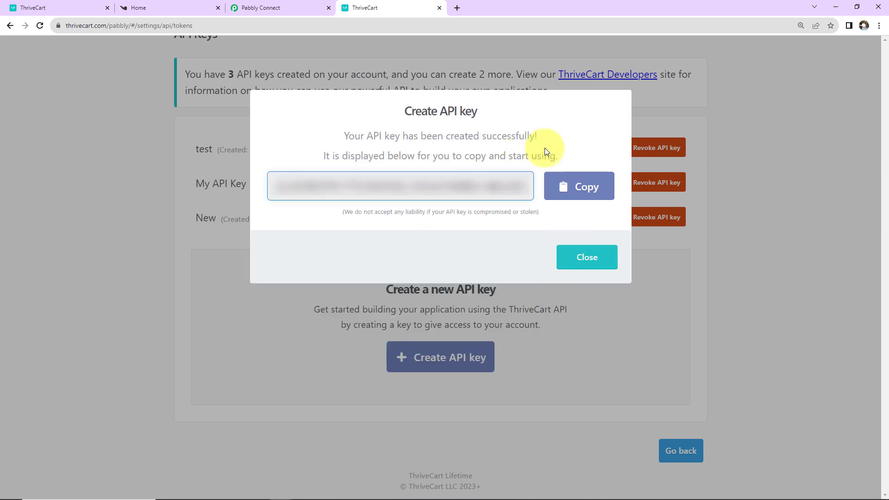
left_click(585, 187)
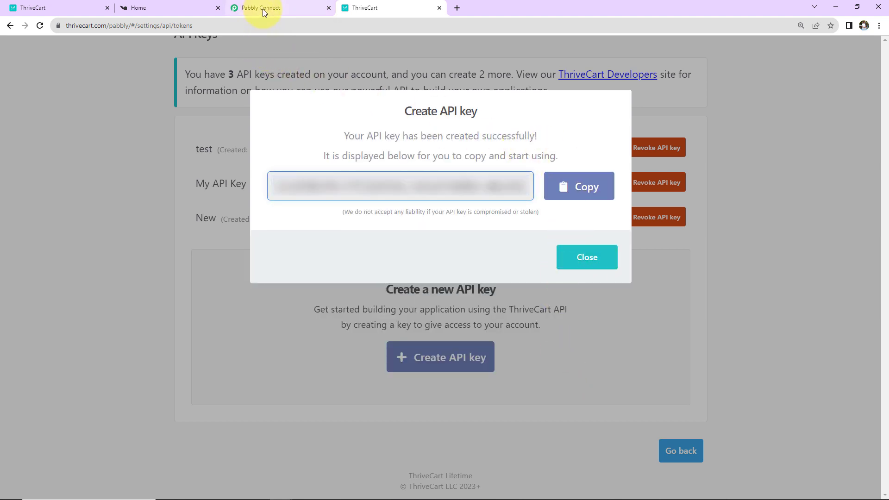
Paste the copied API key into the Pabbly Connect ThriveCart connection's token field.
left_click(262, 9)
left_click(485, 328)
key("ctrl+v")
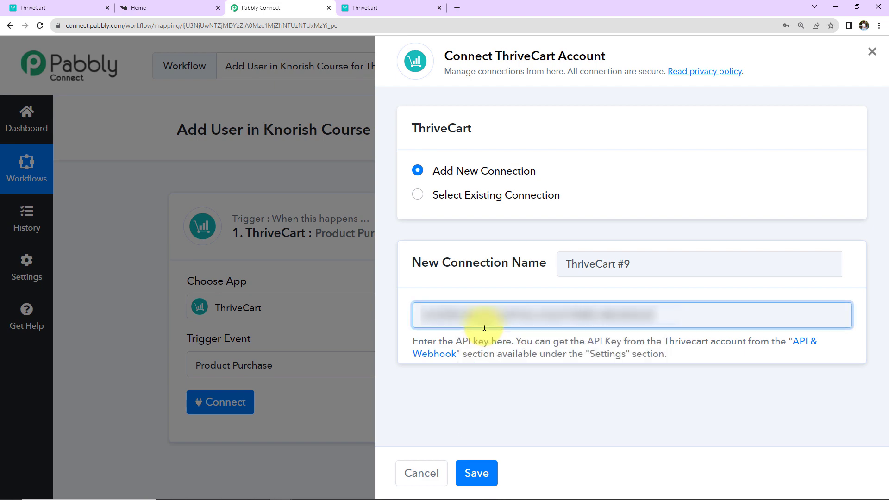
Save the ThriveCart #9 connection and check that product status shows Test Mode.
left_click(491, 472)
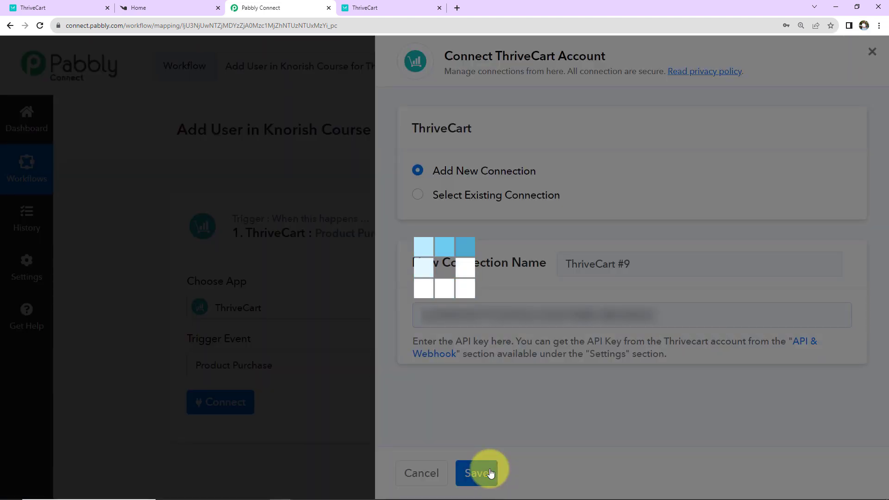
scroll(466, 377, "down", 7)
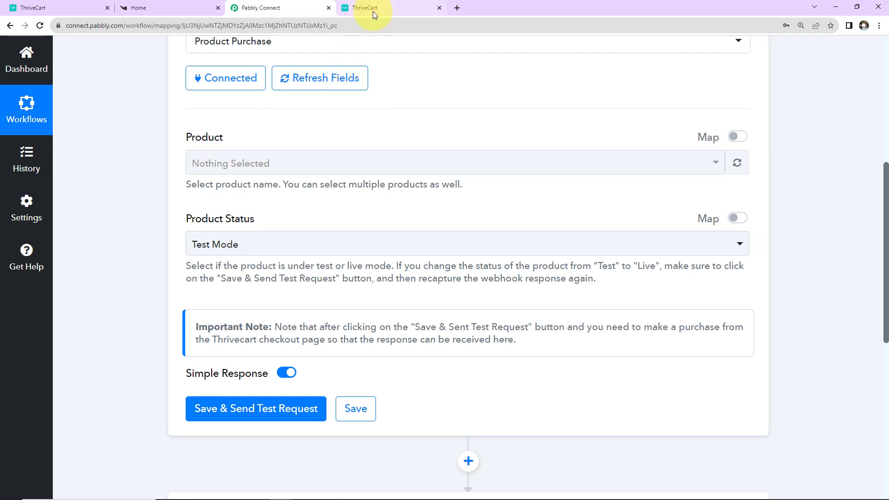
left_click(74, 8)
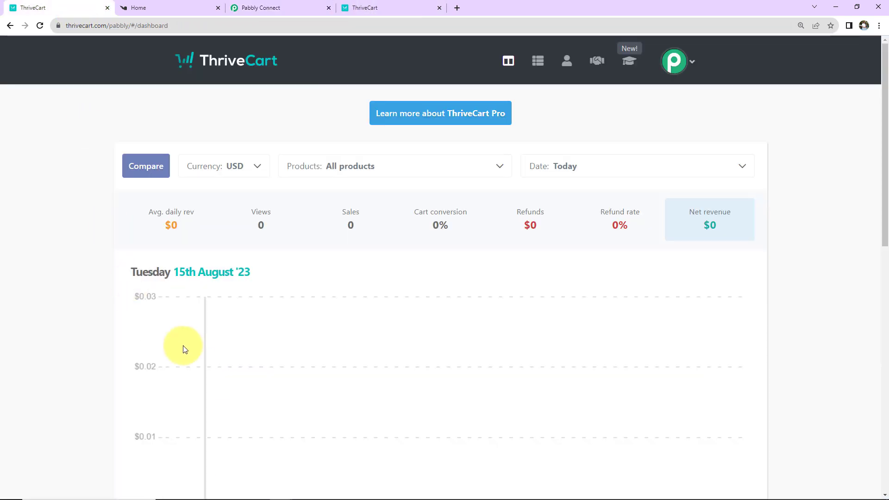
Review the ThriveCart products list, then return to the Pabbly Connect trigger settings.
left_click(538, 61)
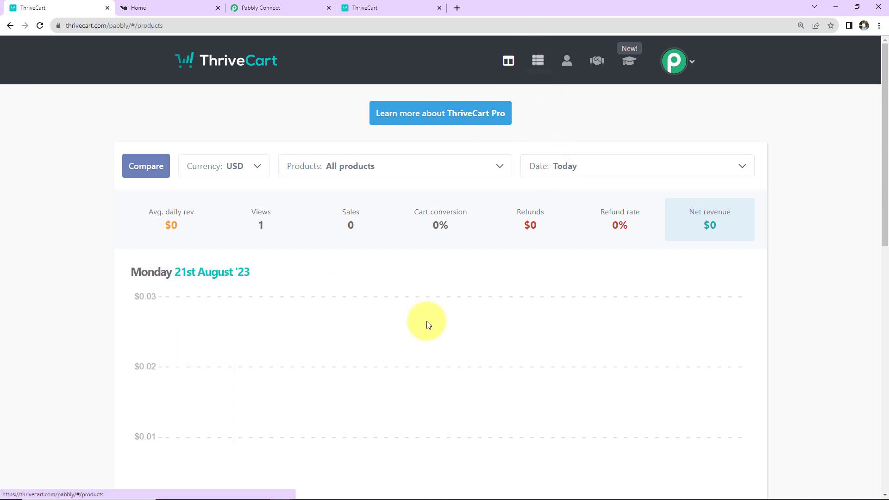
scroll(507, 324, "down", 2)
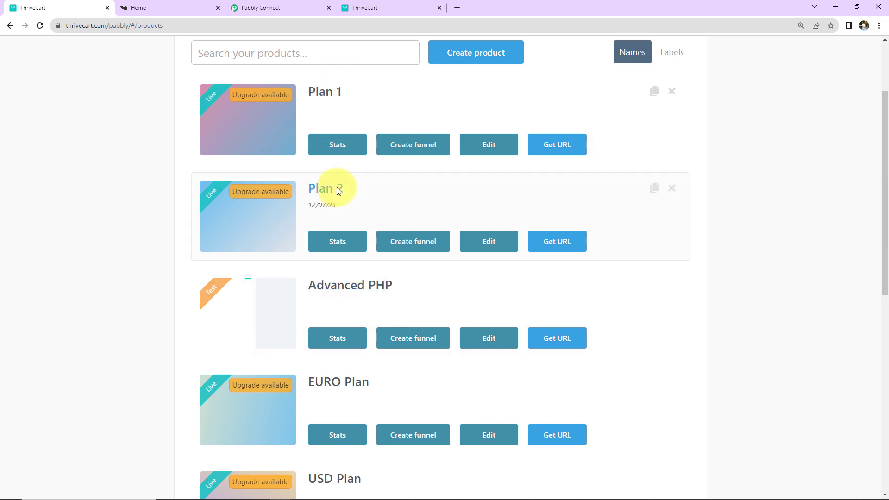
left_click(290, 10)
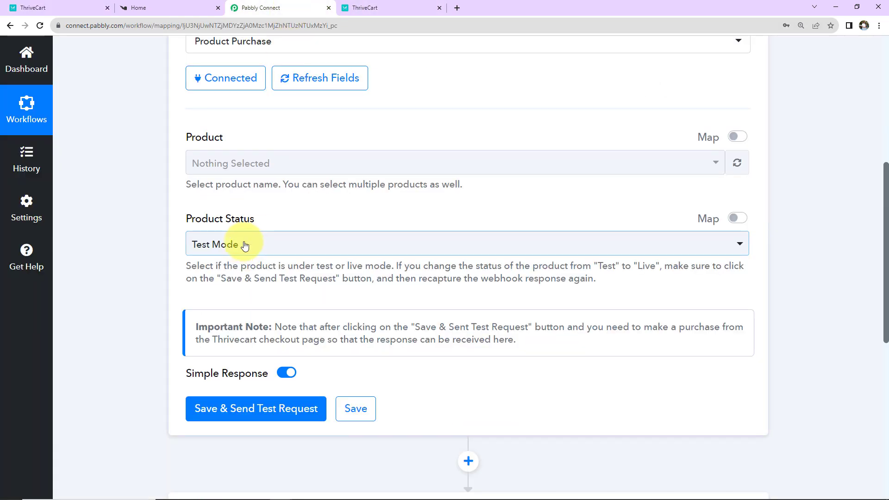
Set the trigger product to Advanced PHP and save it with a test request.
left_click(236, 163)
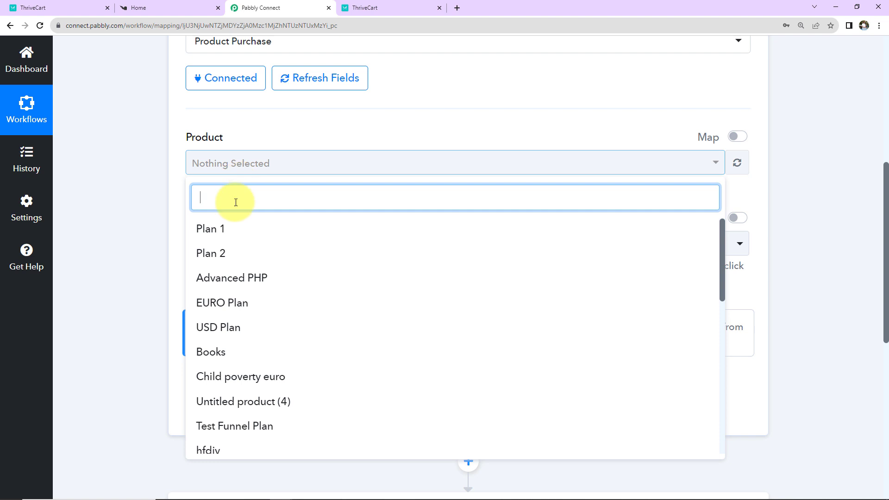
left_click(230, 284)
left_click(118, 285)
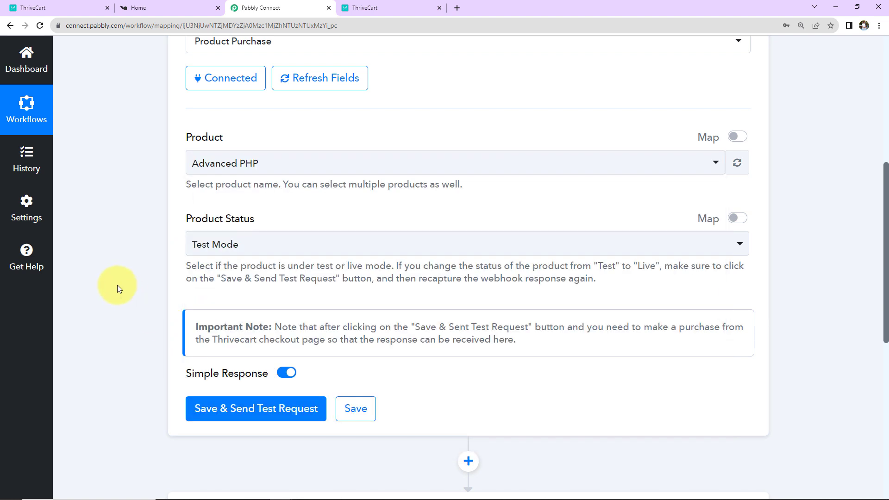
left_click(206, 407)
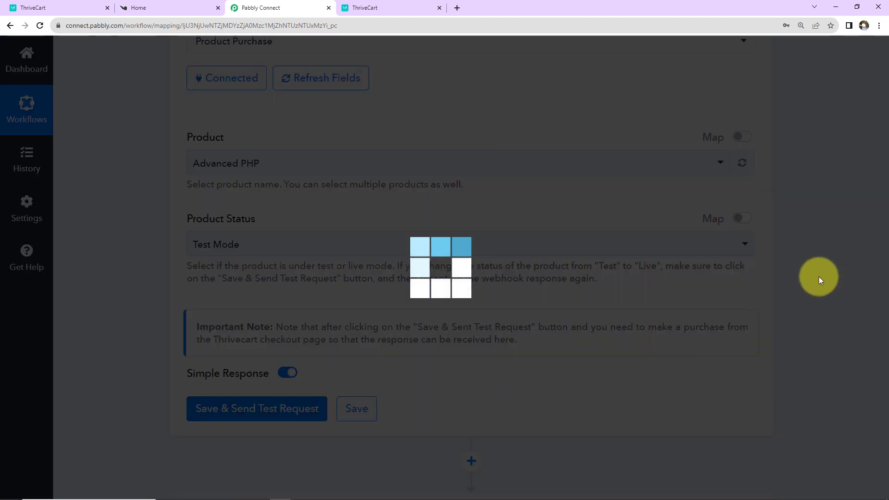
scroll(817, 274, "down", 5)
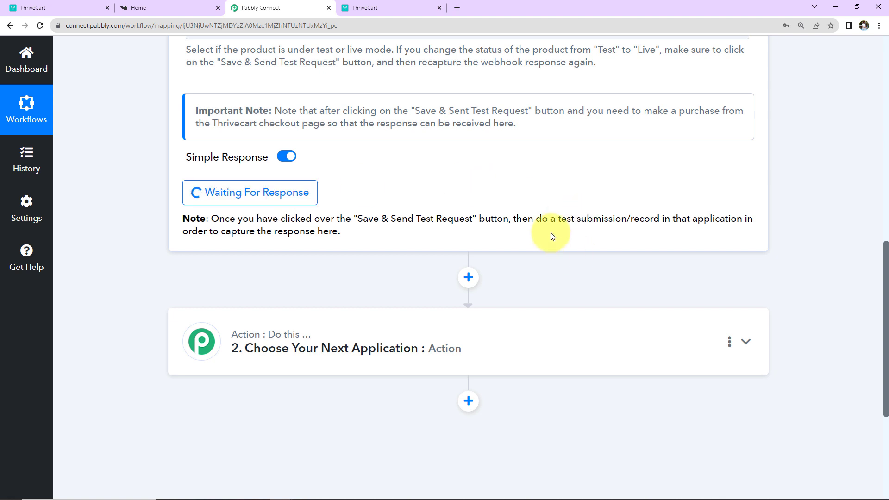
Open the Advanced PHP checkout page and enter a sample buyer's name, email and phone.
left_click(59, 9)
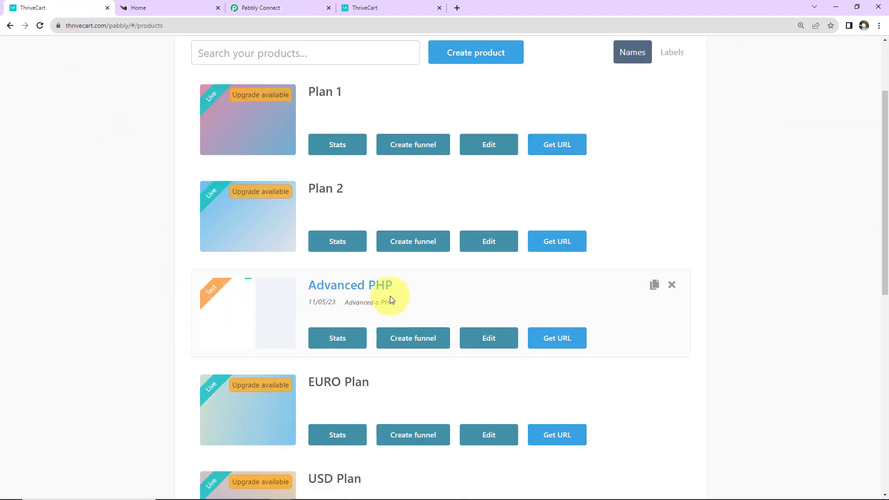
left_click(563, 348)
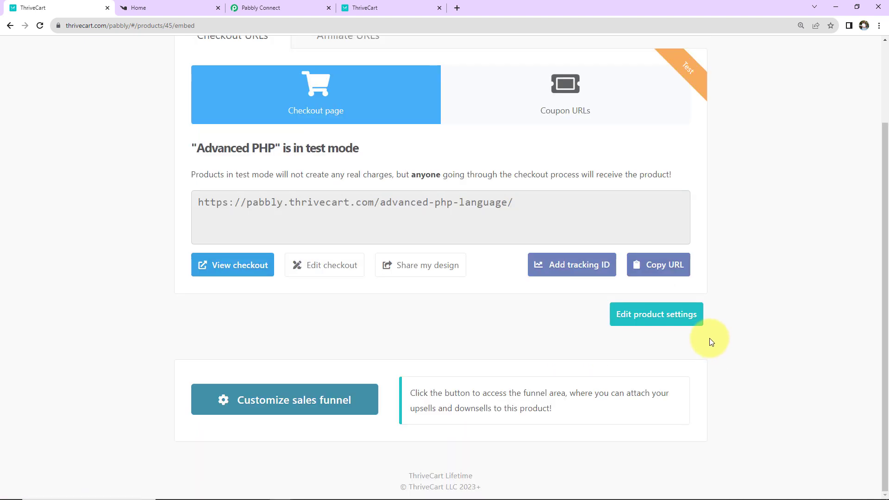
left_click(236, 270)
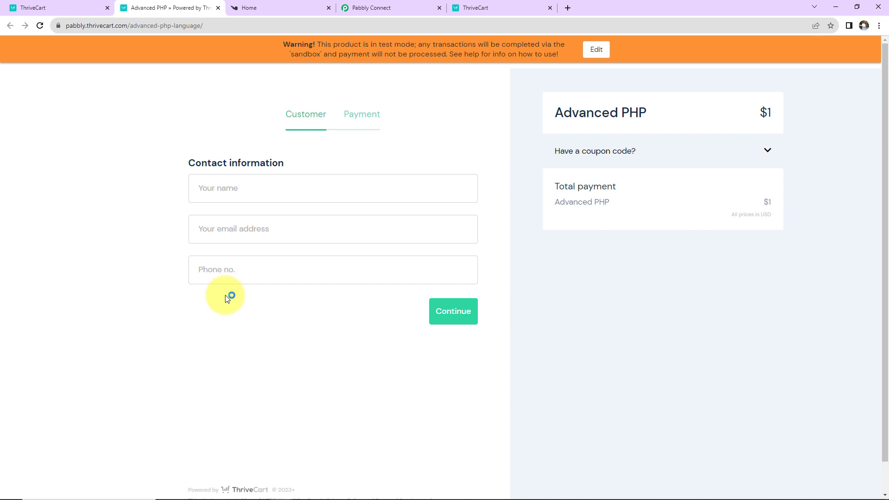
left_click(212, 185)
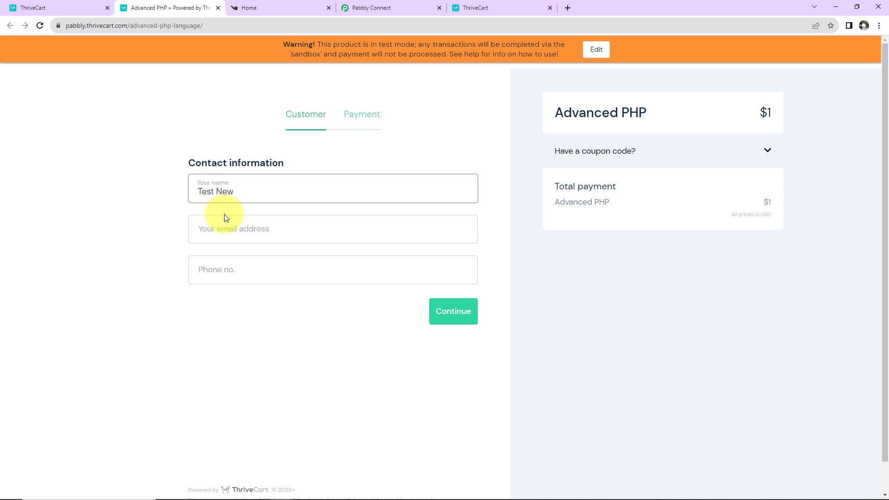
left_click(227, 233)
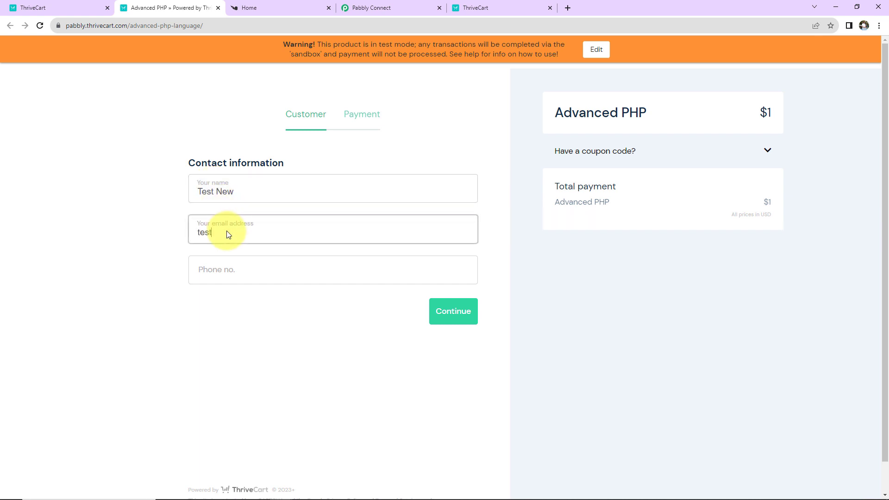
left_click(230, 270)
type("+919111111111")
left_click(449, 312)
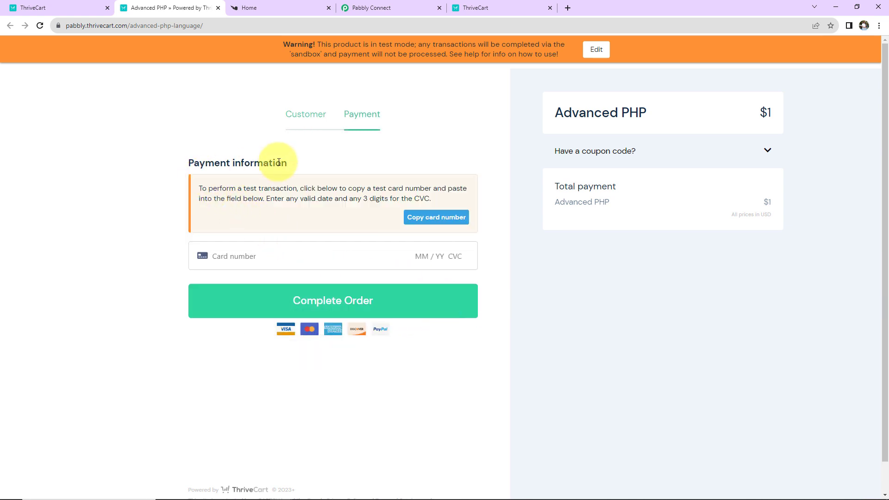
Pay with the test card number, expiry and CVC to complete the $1 order.
left_click(206, 257)
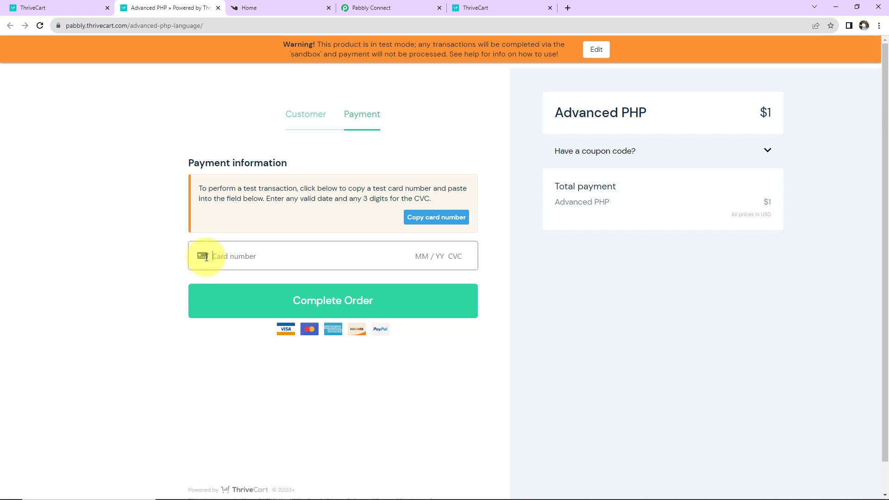
left_click(285, 274)
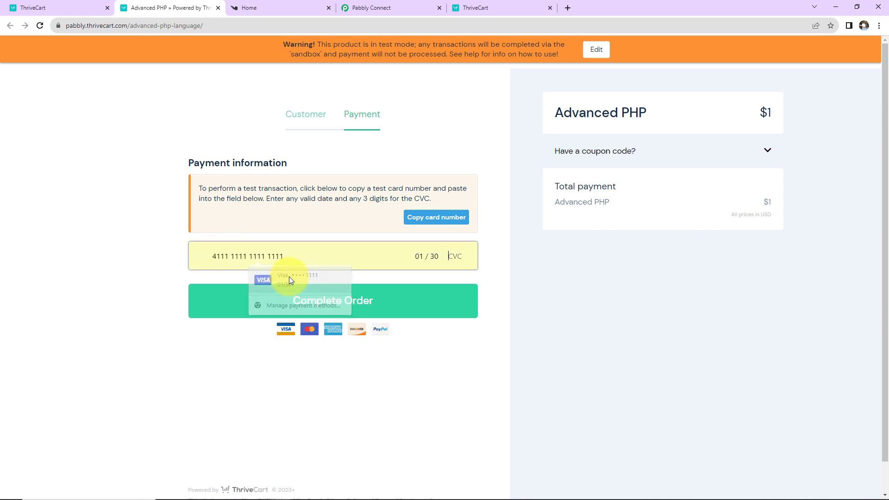
left_click(462, 260)
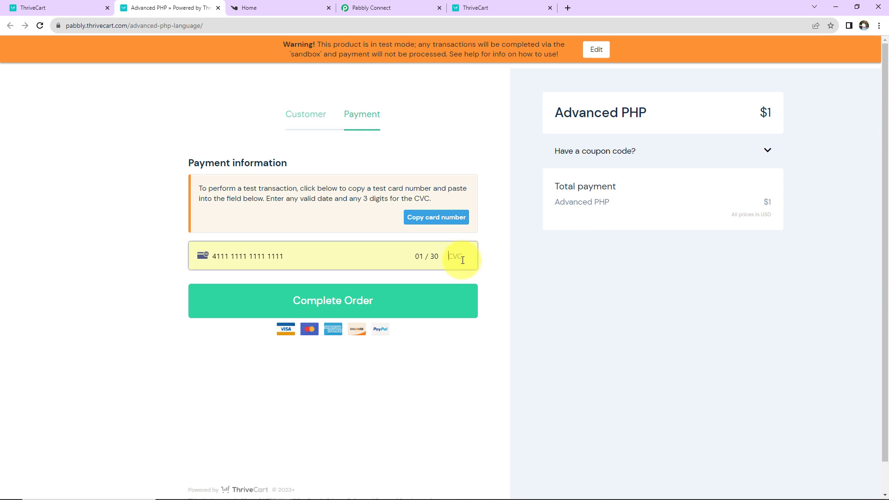
left_click(360, 313)
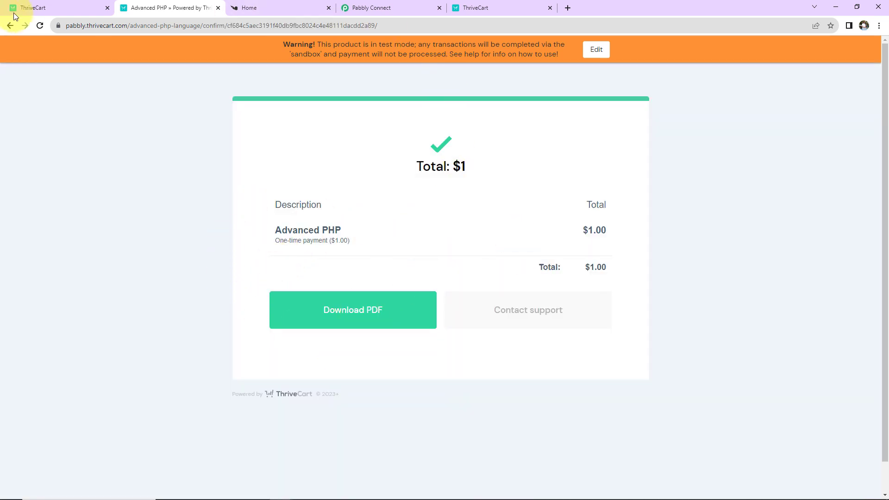
left_click(383, 11)
Scroll through the received webhook data, confirming buyer name, email, phone and Advanced PHP details.
scroll(556, 253, "down", 2)
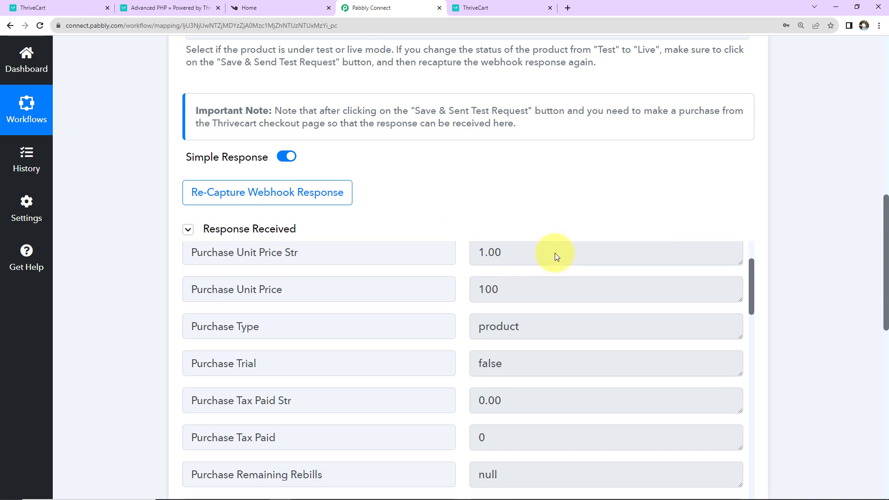
scroll(688, 315, "up", 1)
scroll(687, 315, "up", 2)
scroll(826, 282, "down", 2)
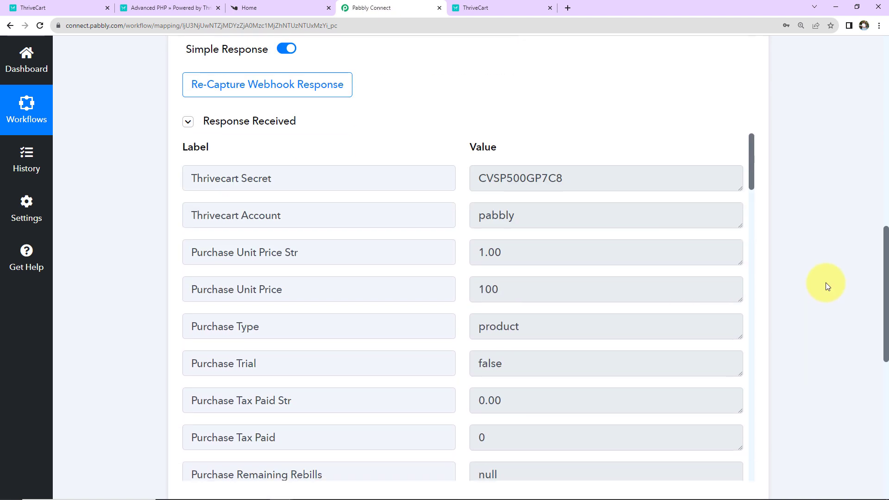
scroll(826, 283, "down", 2)
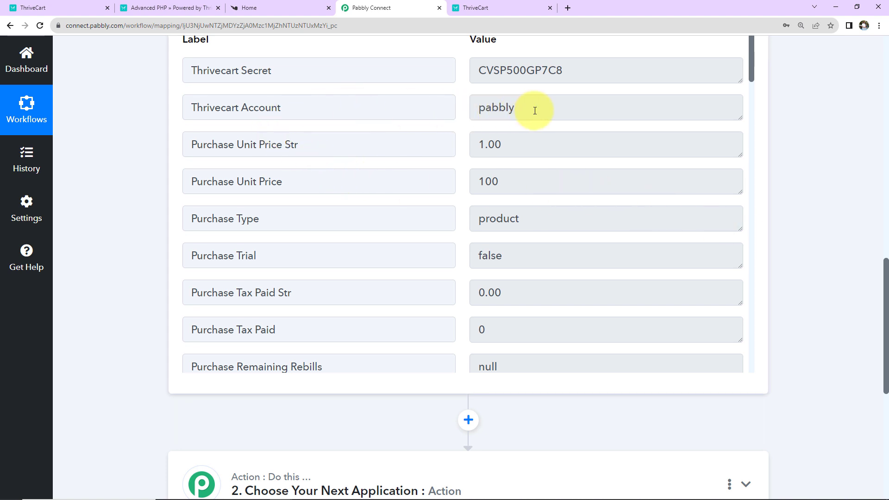
scroll(552, 228, "down", 7)
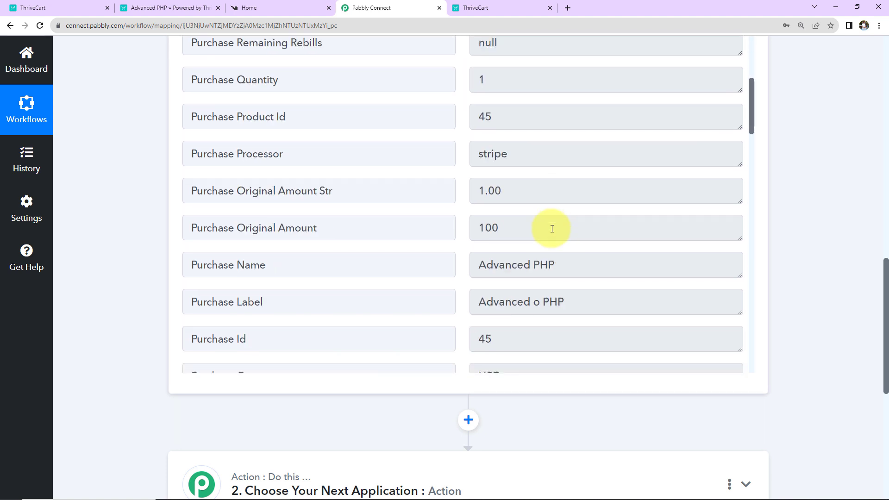
scroll(552, 228, "down", 3)
scroll(610, 205, "down", 7)
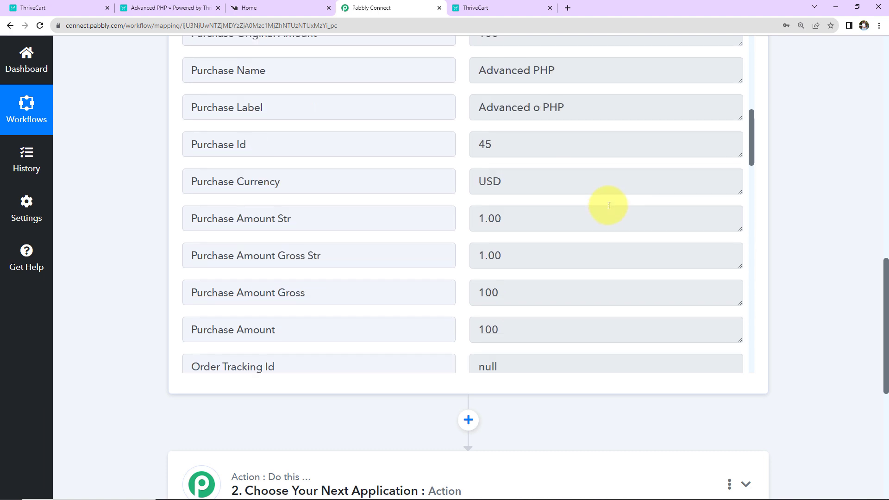
scroll(609, 204, "down", 15)
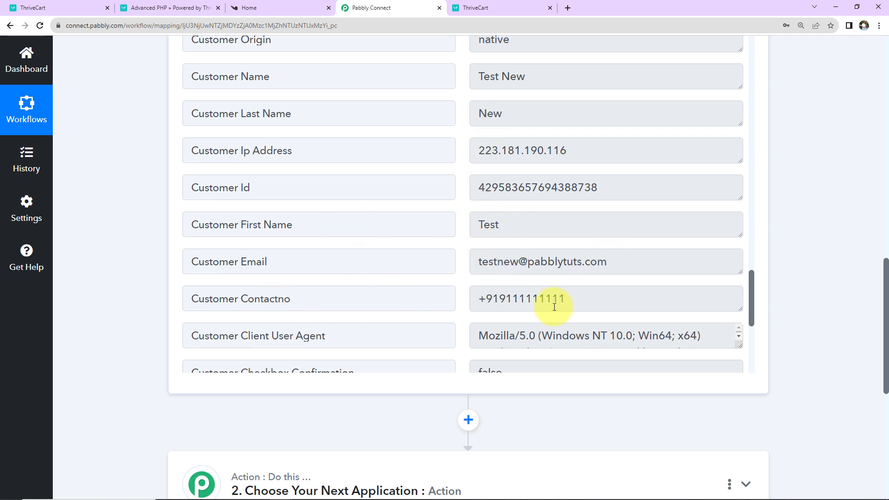
scroll(610, 262, "down", 5)
scroll(809, 284, "down", 1)
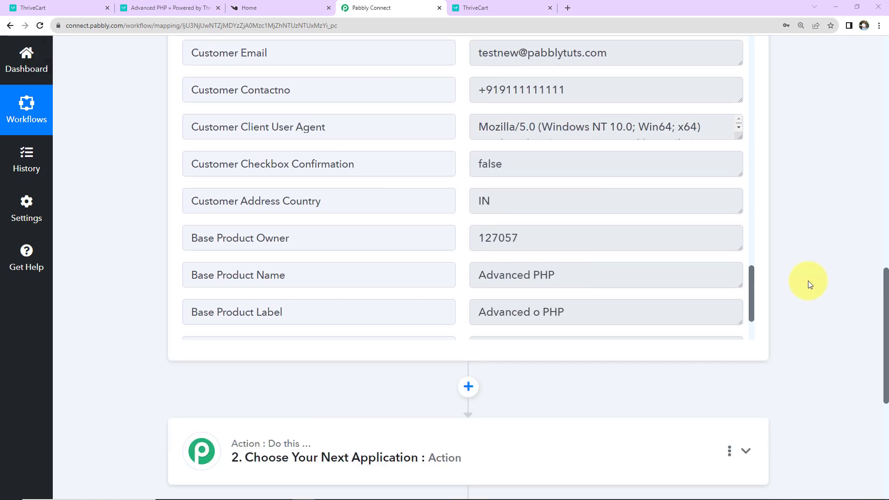
scroll(811, 280, "down", 5)
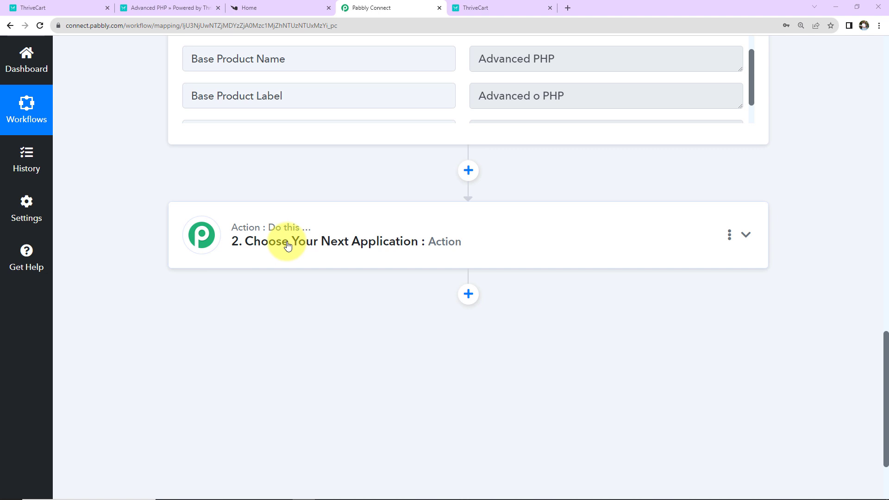
left_click(287, 245)
Choose Knorish, searching 'kno', with the Add User to Course event, then start connecting an account.
left_click(270, 321)
type("knor")
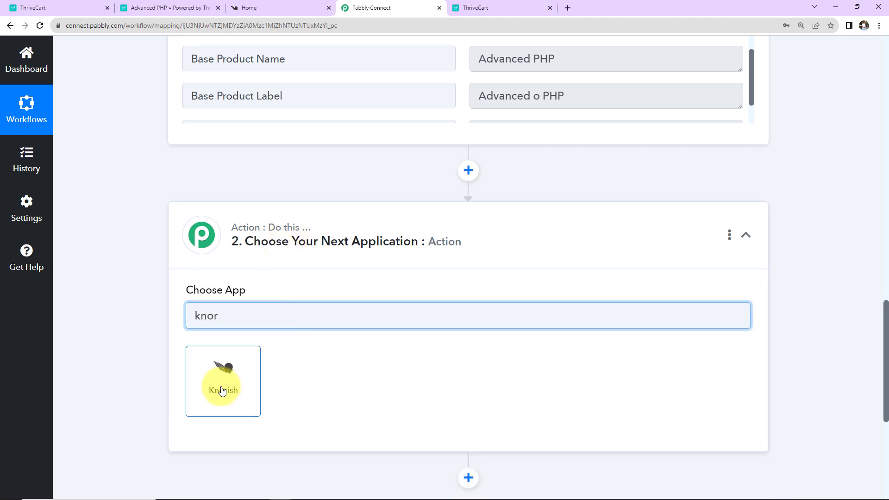
left_click(221, 388)
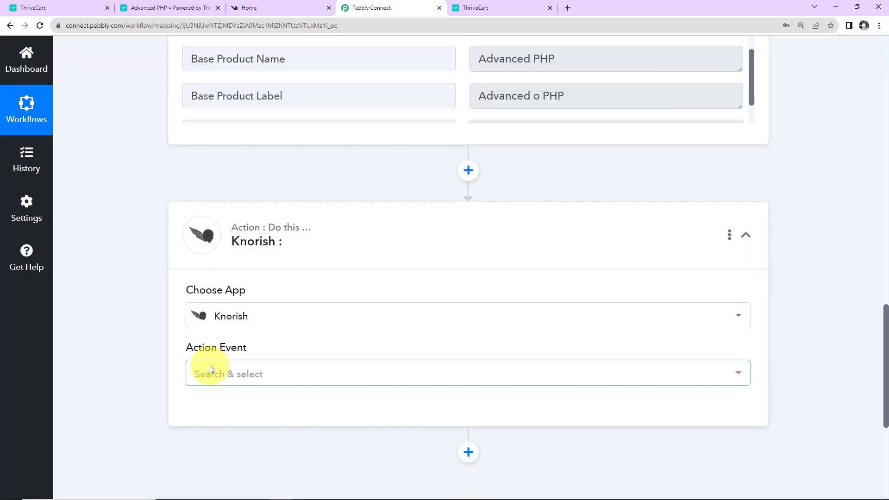
left_click(210, 370)
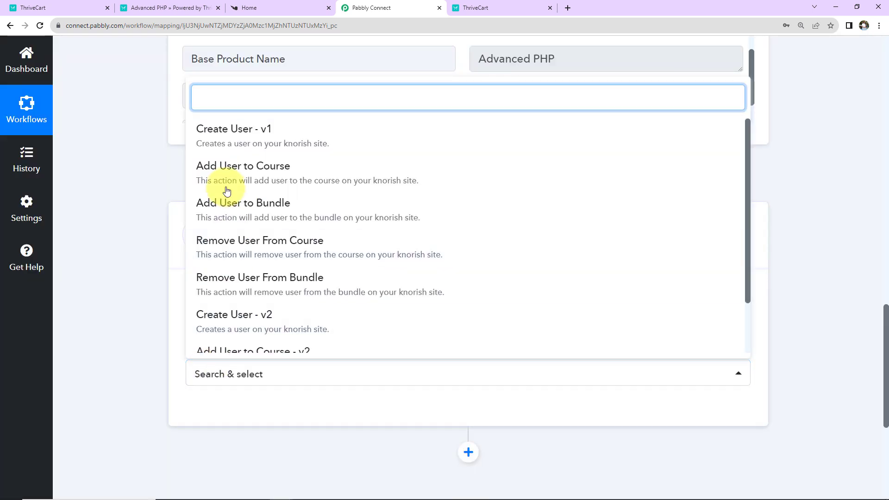
left_click(216, 176)
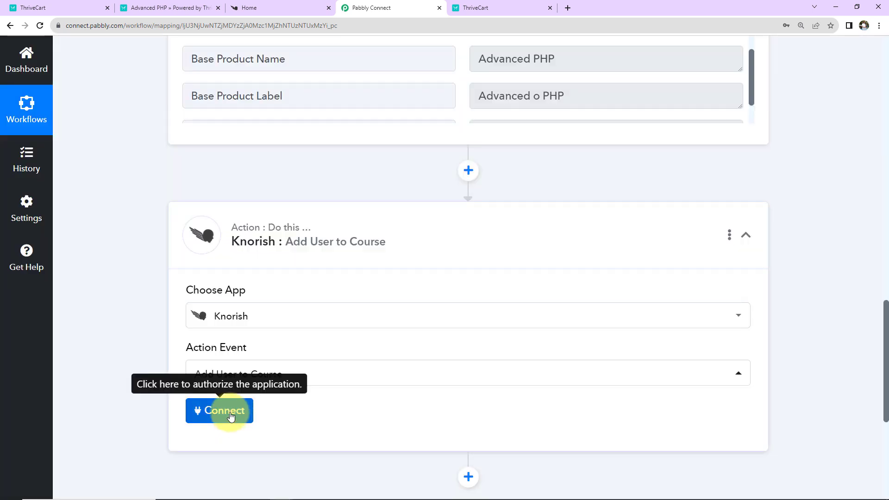
left_click(227, 412)
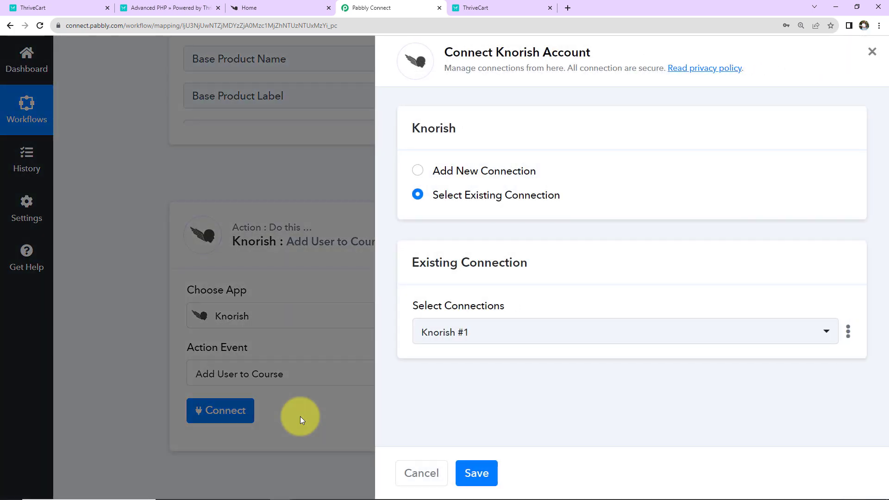
Add a new Knorish connection, Knorish #2, and bring its Website URL and API Key fields into view.
left_click_drag(496, 52, 579, 52)
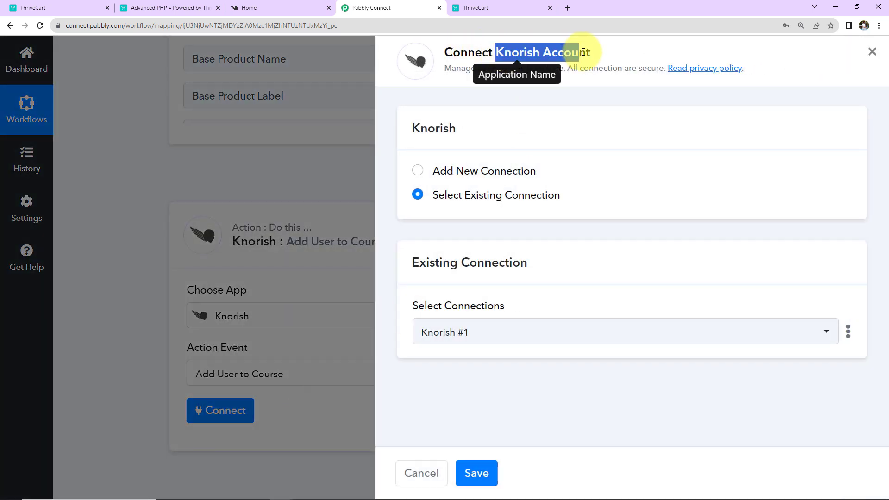
left_click(416, 172)
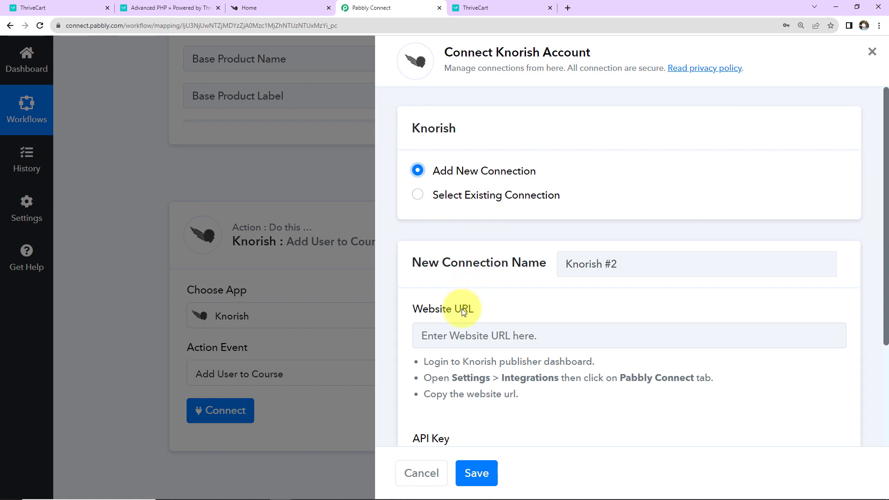
scroll(441, 311, "down", 3)
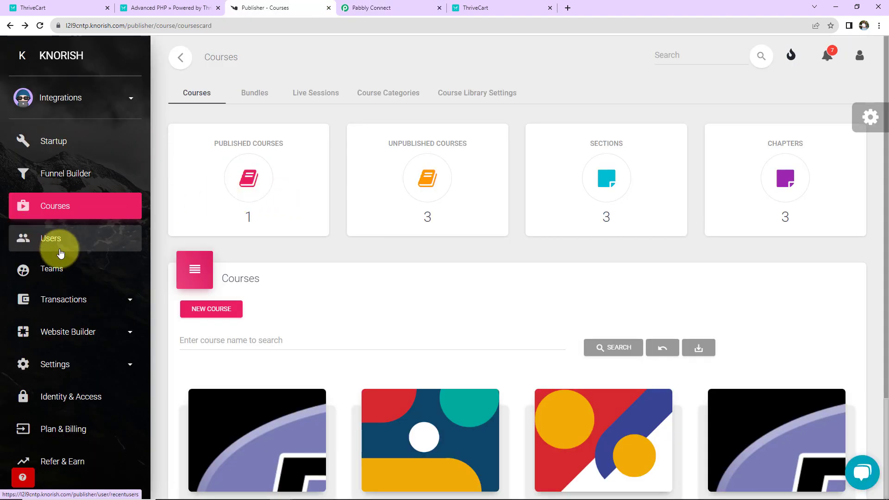
Copy the Website URL from Knorish's Settings > Integrations > Pabbly Connect page.
left_click(49, 362)
scroll(70, 368, "down", 5)
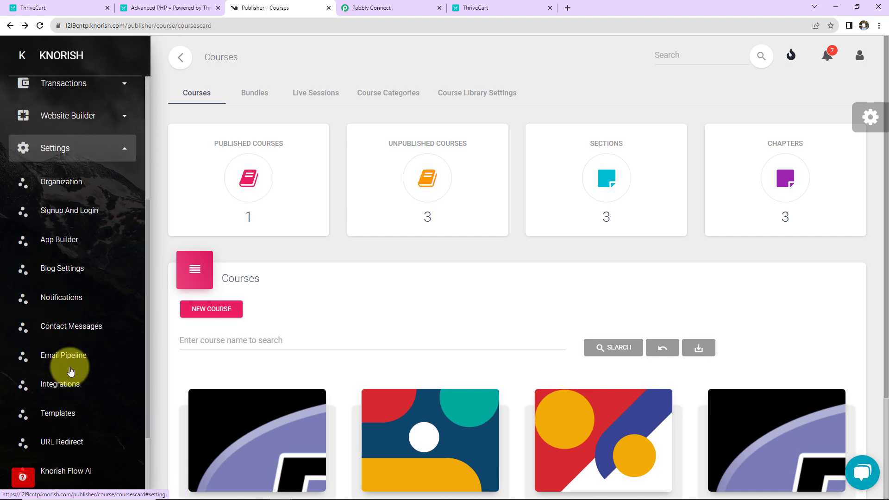
left_click(69, 384)
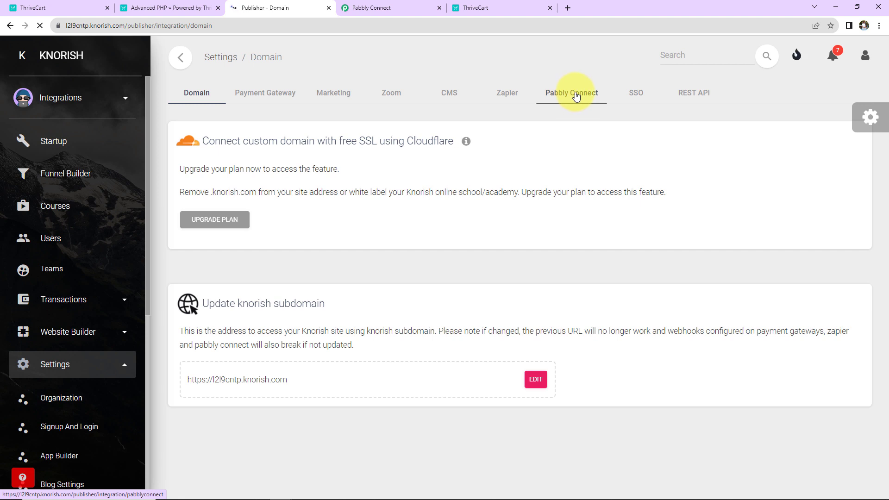
left_click(556, 95)
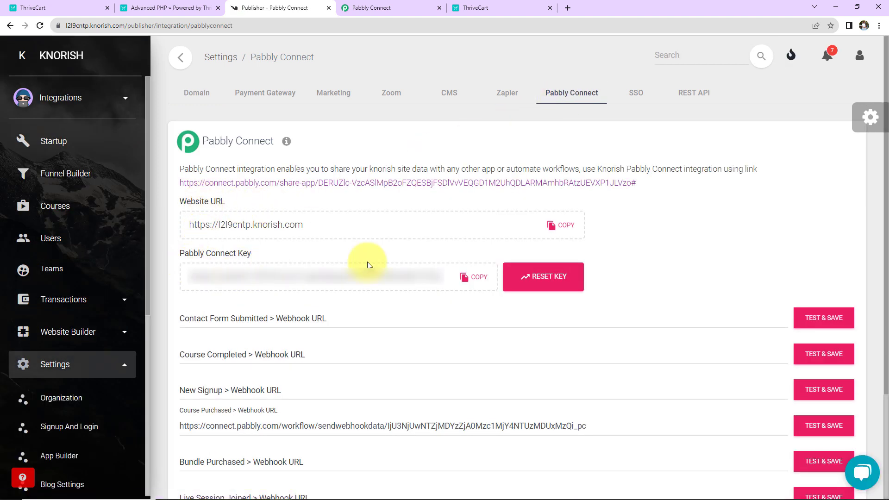
left_click(562, 225)
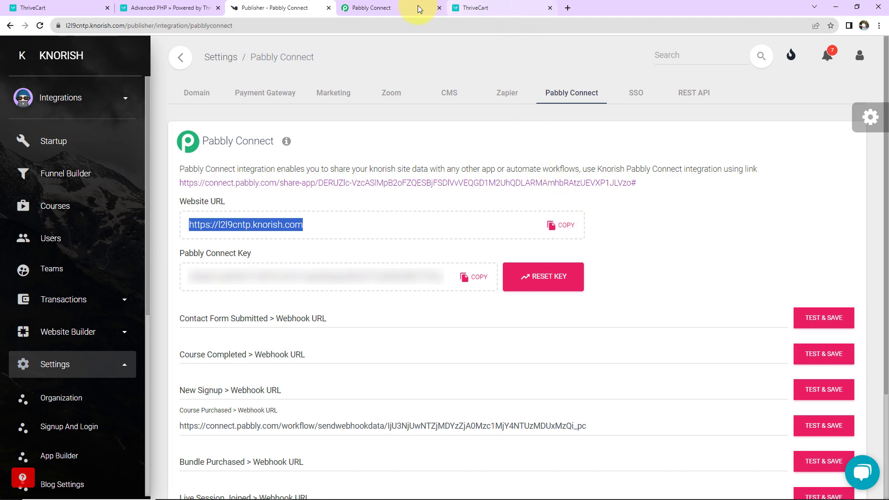
left_click(424, 9)
Paste the Knorish website URL and Pabbly Connect key into Knorish #2 and save the connection.
left_click(456, 193)
key("ctrl+v")
left_click(274, 8)
left_click(473, 278)
left_click(389, 10)
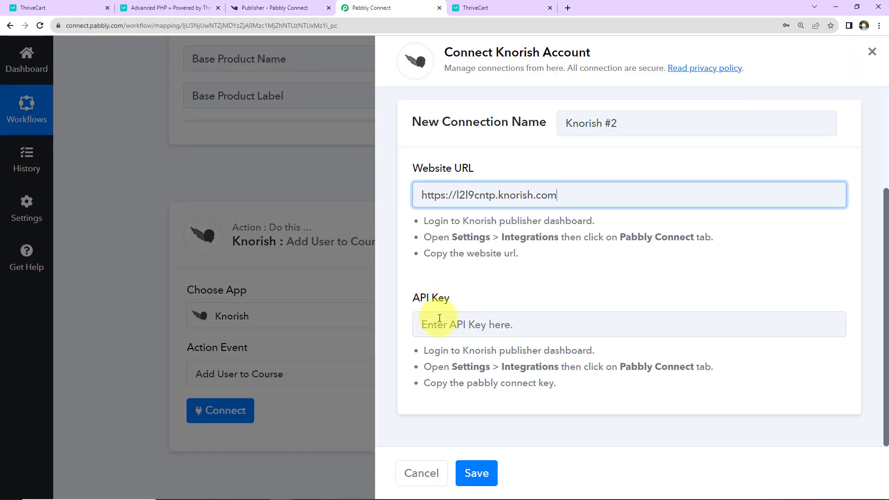
left_click(438, 317)
key("ctrl+v")
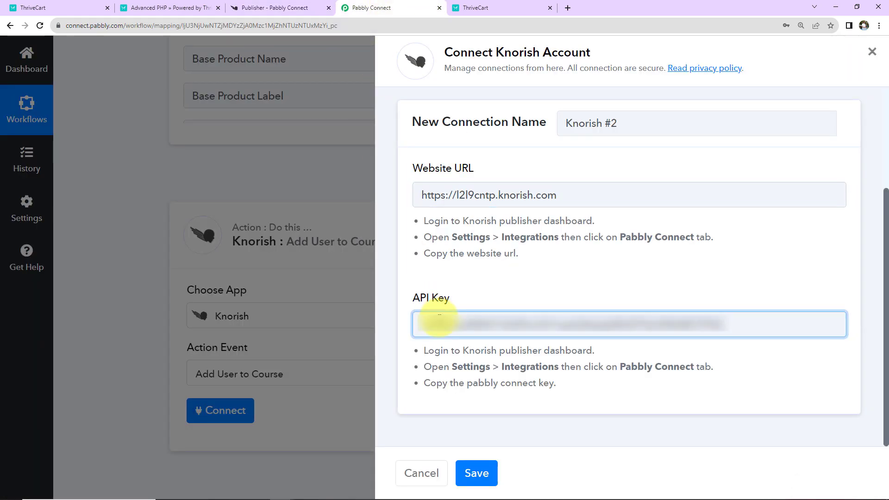
left_click(477, 472)
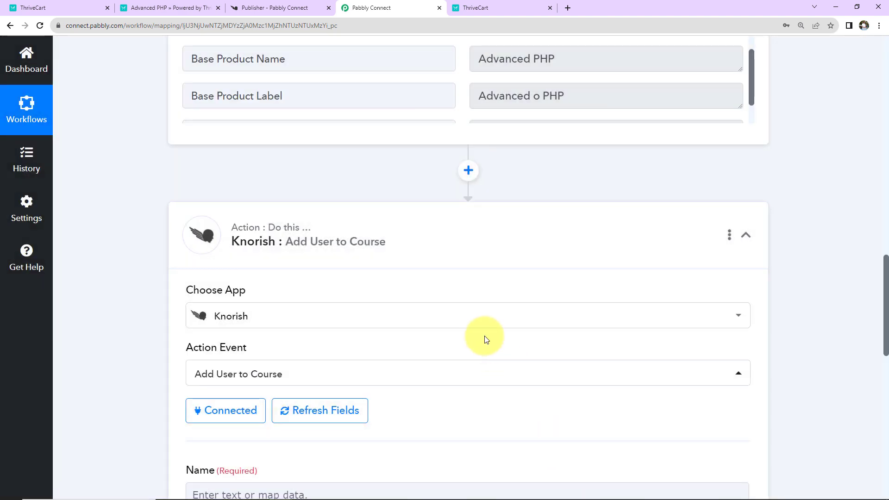
Map the ThriveCart Product Purchase Customer Name into the Knorish Name field.
scroll(484, 337, "down", 7)
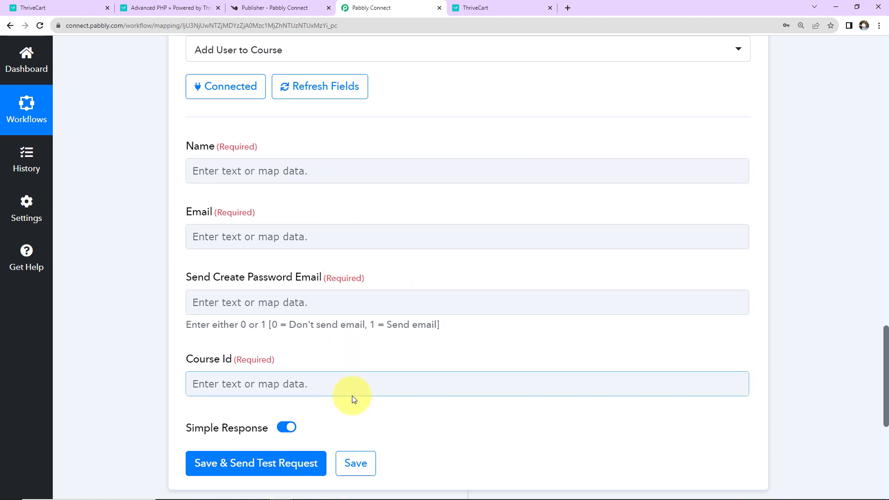
left_click(234, 170)
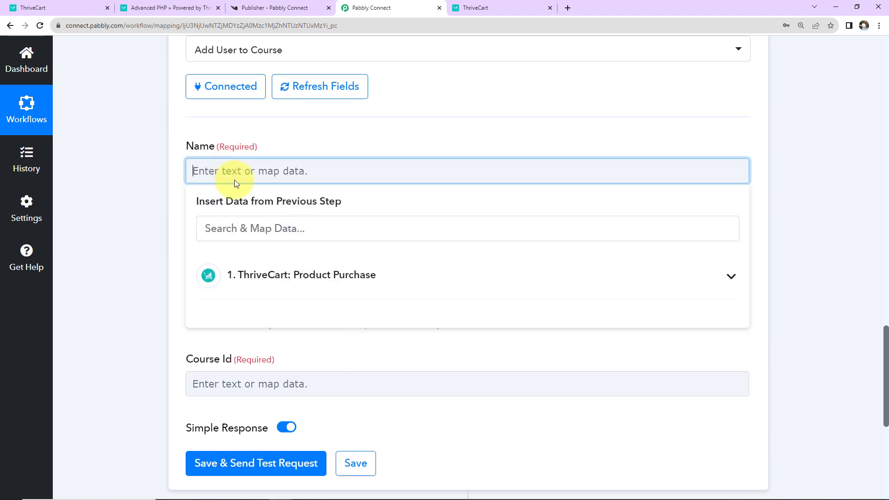
left_click(247, 274)
scroll(250, 394, "down", 6)
scroll(301, 399, "down", 20)
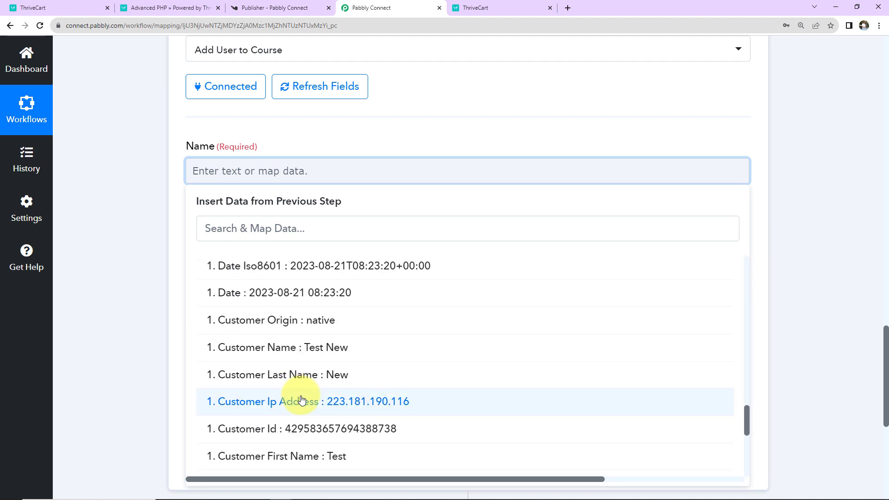
left_click(259, 349)
left_click(143, 231)
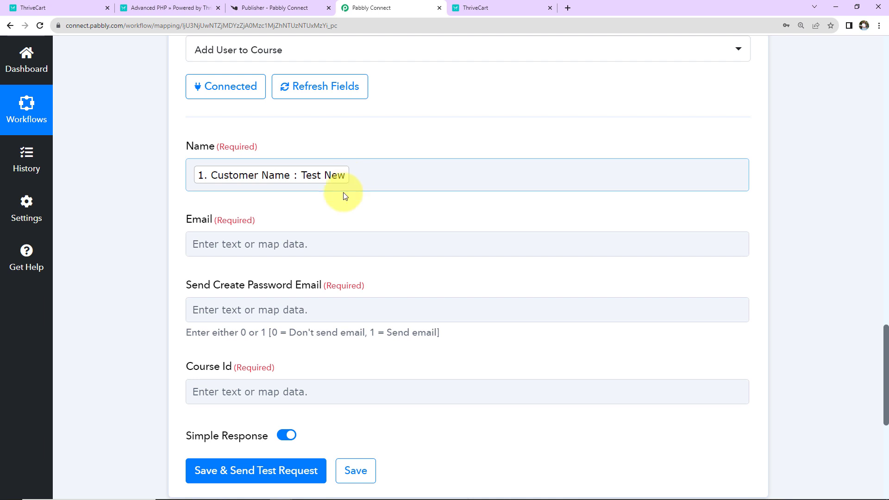
Map the ThriveCart Customer Email into the Knorish Email field.
left_click(252, 243)
left_click(272, 349)
left_click(268, 299)
type("@")
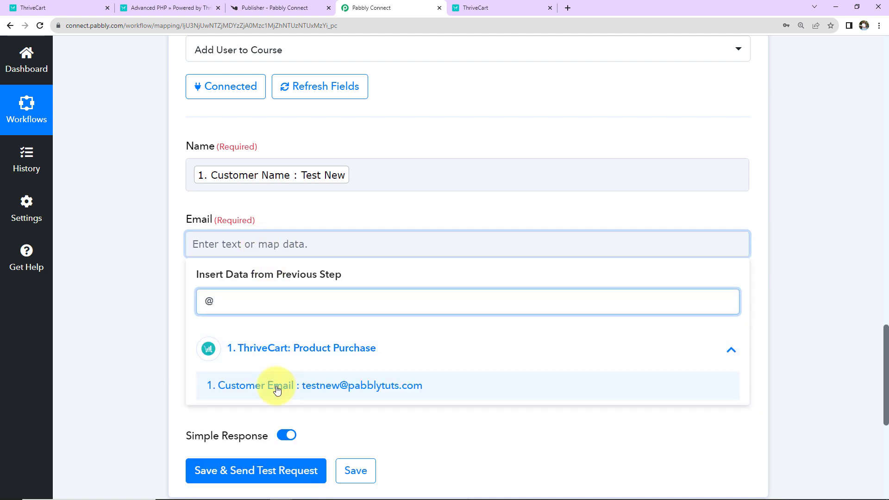
left_click(274, 387)
left_click(146, 269)
scroll(146, 268, "down", 3)
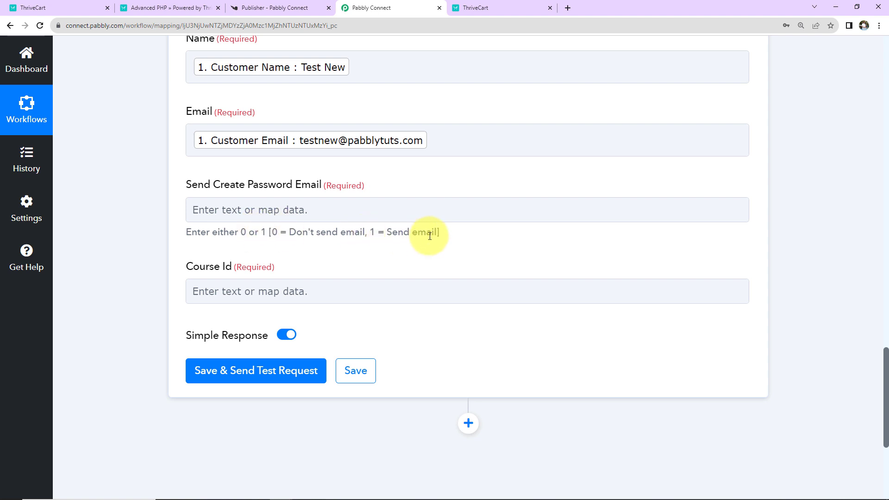
Set Send Create Password Email to 1.
left_click(344, 217)
type("1")
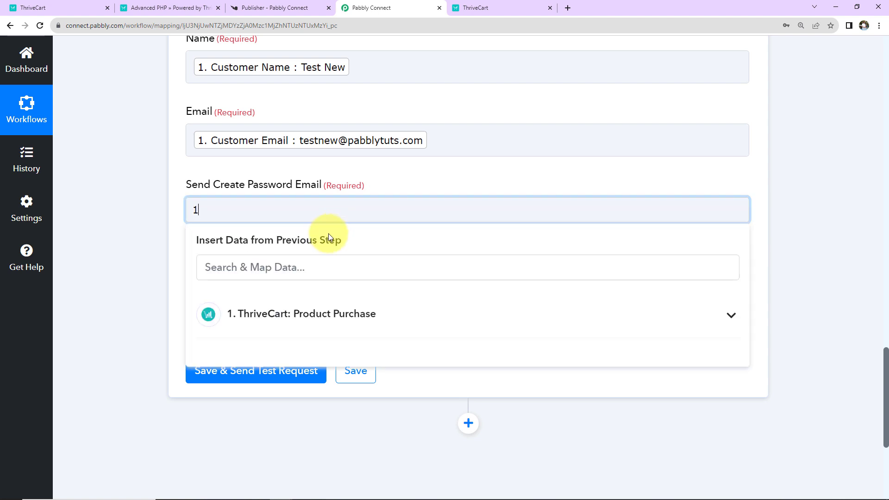
left_click(177, 251)
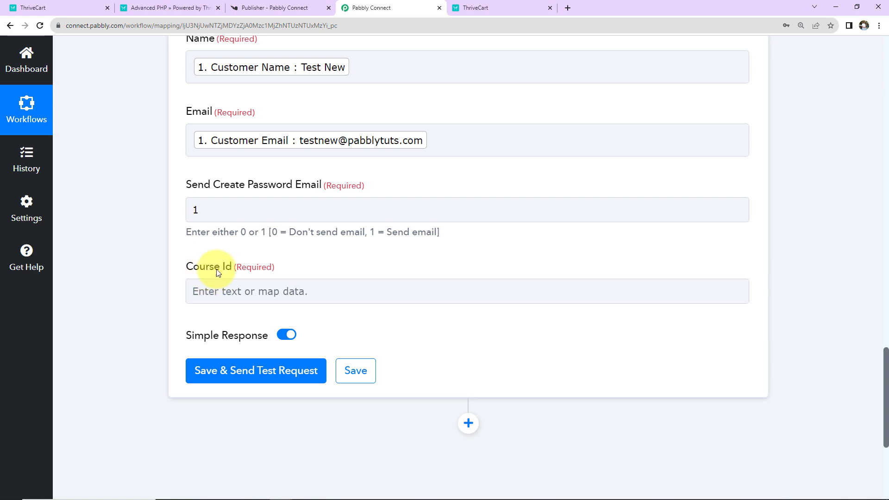
left_click(253, 8)
Copy the Advanced PHP course ID from its Course Users page address.
left_click(60, 206)
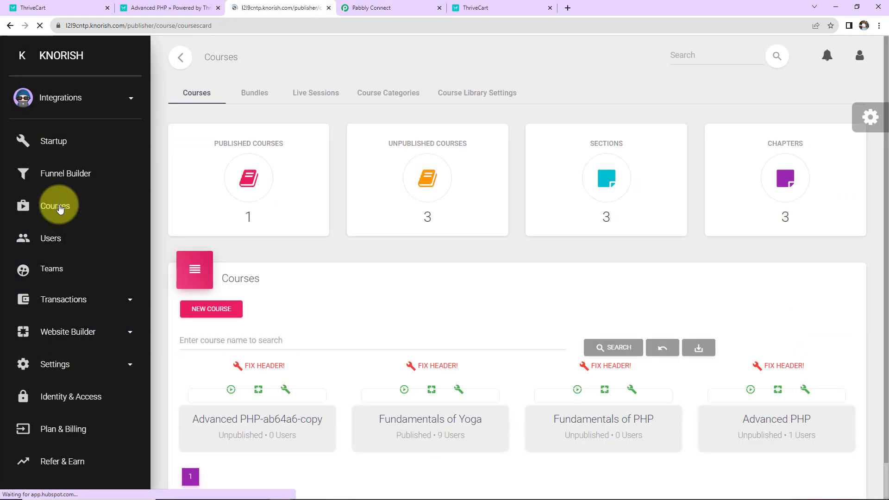
scroll(398, 246, "down", 3)
left_click(761, 386)
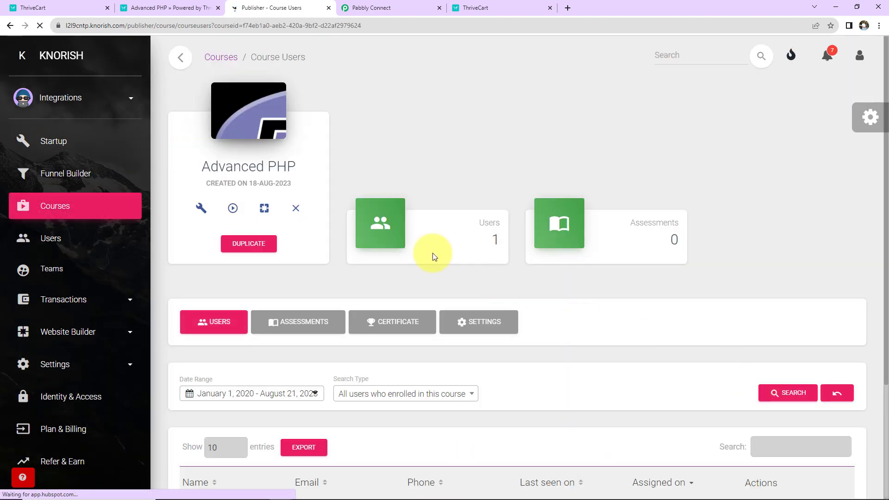
left_click(297, 25)
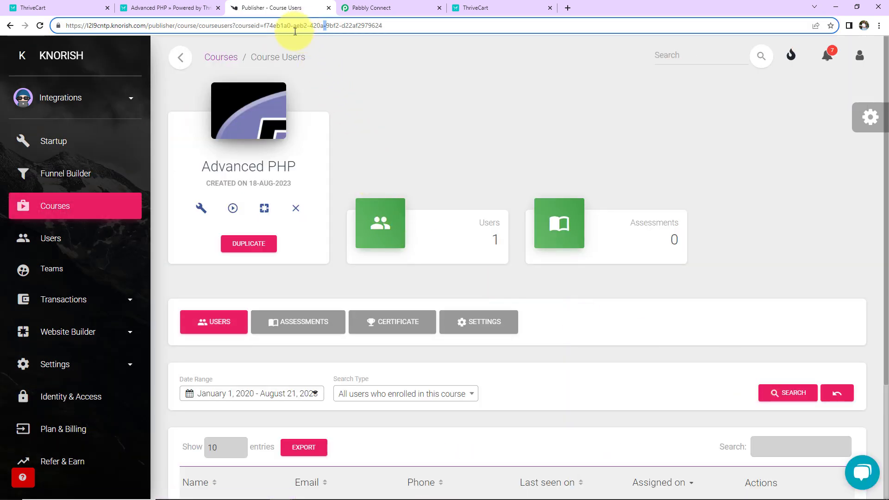
left_click_drag(264, 26, 388, 25)
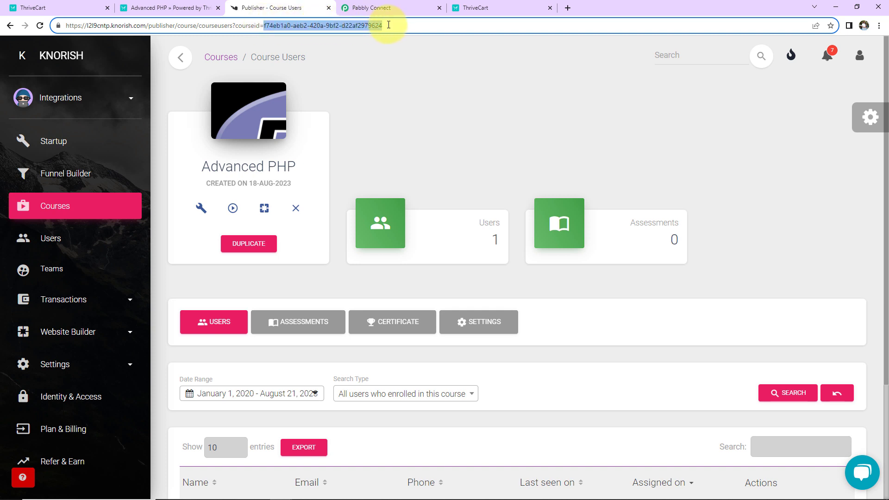
right_click(341, 29)
left_click(371, 79)
left_click(364, 8)
left_click(294, 283)
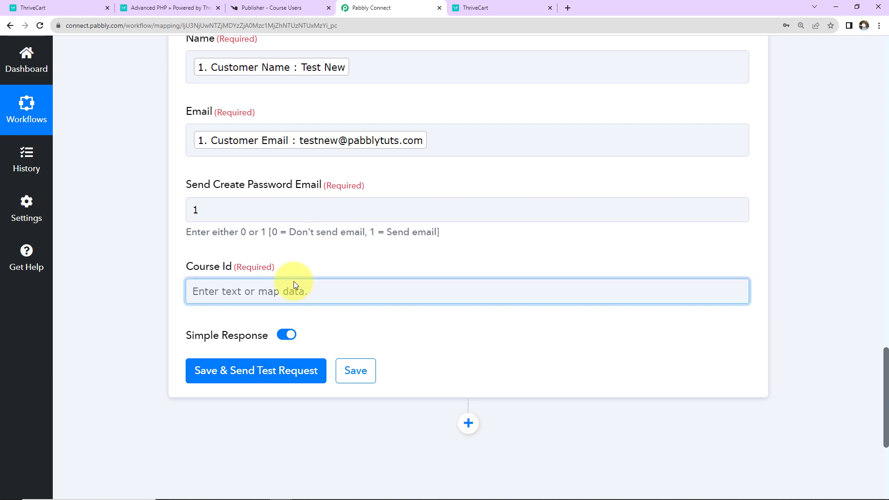
Paste the Advanced PHP ID into Course Id and send a test request, getting status 200.
key("ctrl+v")
left_click(353, 212)
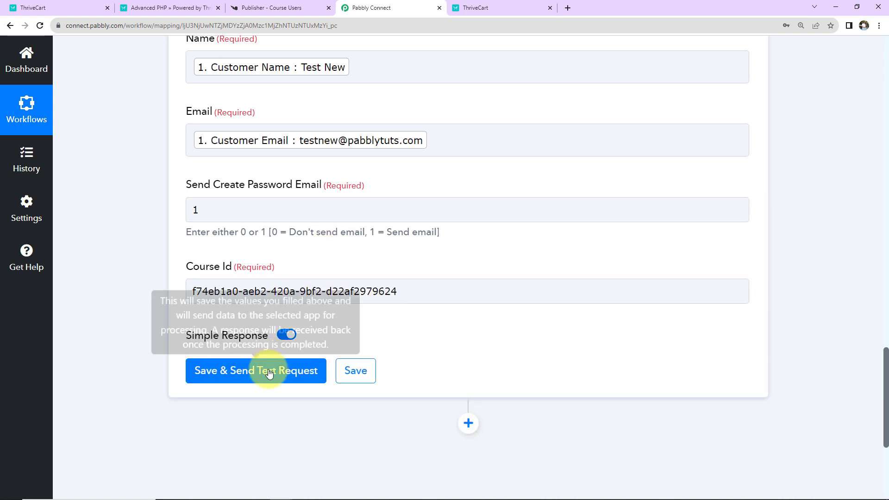
left_click(265, 378)
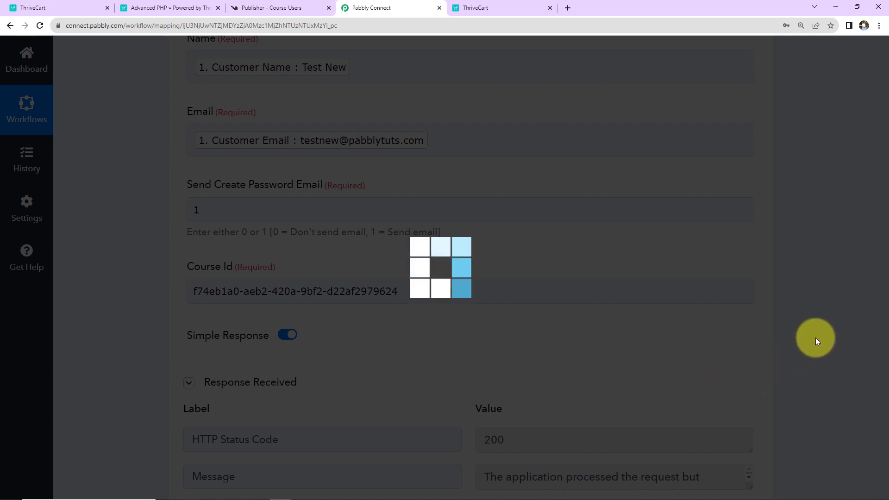
scroll(818, 342, "down", 2)
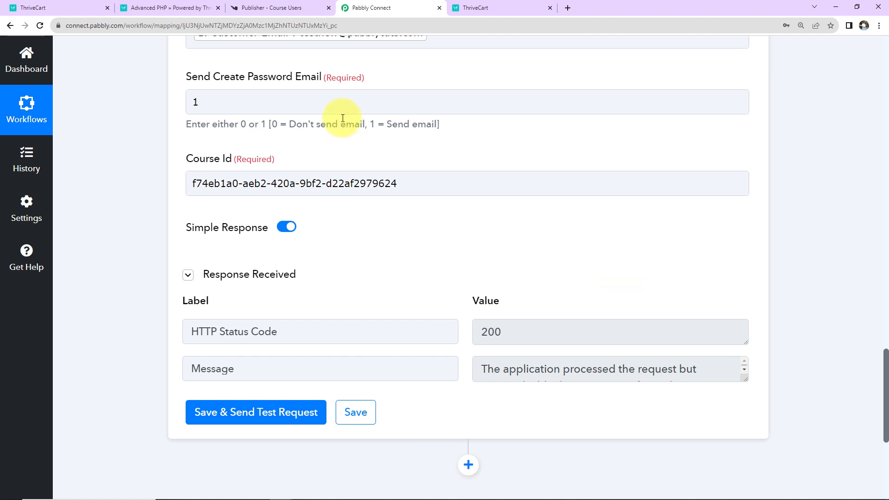
left_click(278, 8)
Reload Knorish Courses and open Advanced PHP's Users table, now showing two enrolled users.
left_click(49, 208)
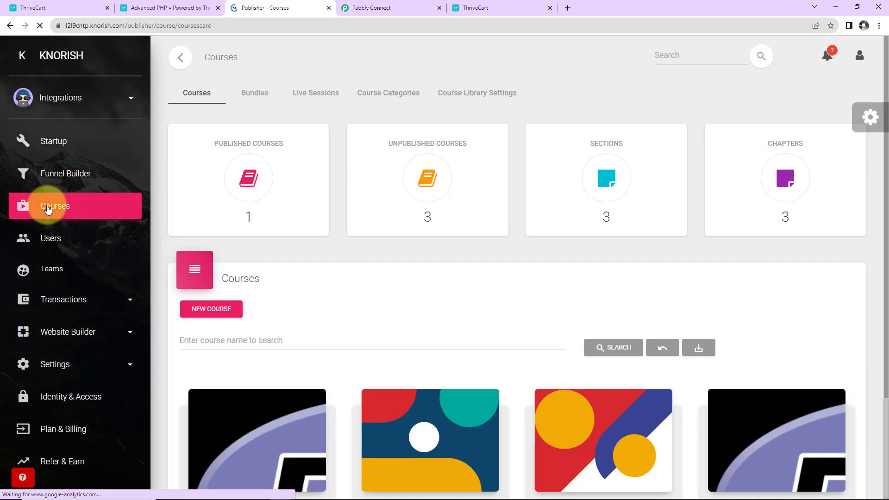
scroll(405, 318, "down", 2)
scroll(405, 318, "down", 2)
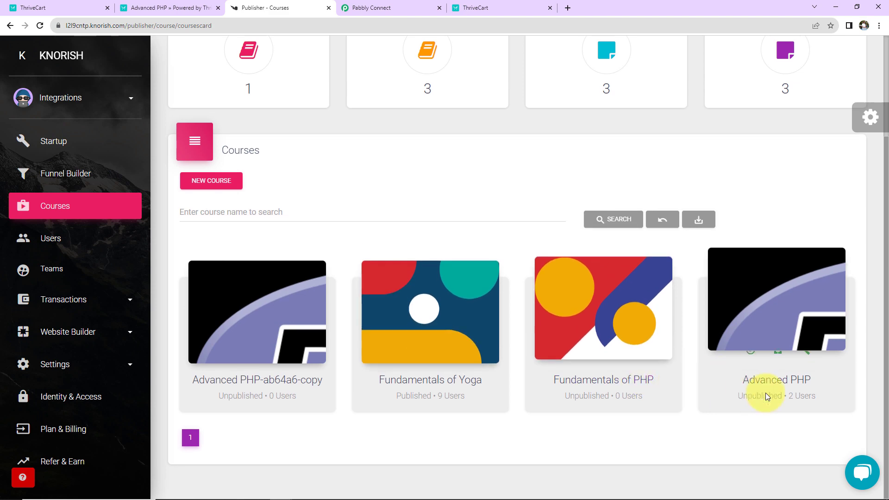
left_click(774, 379)
scroll(547, 328, "down", 4)
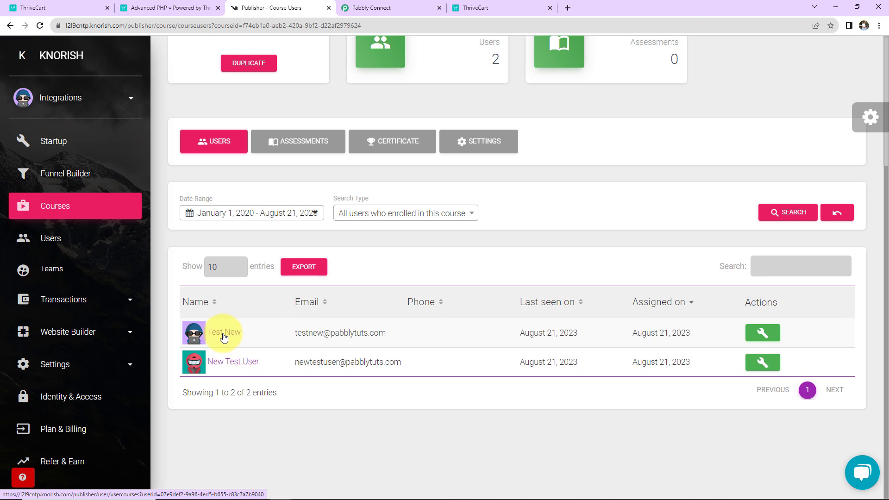
left_click(71, 9)
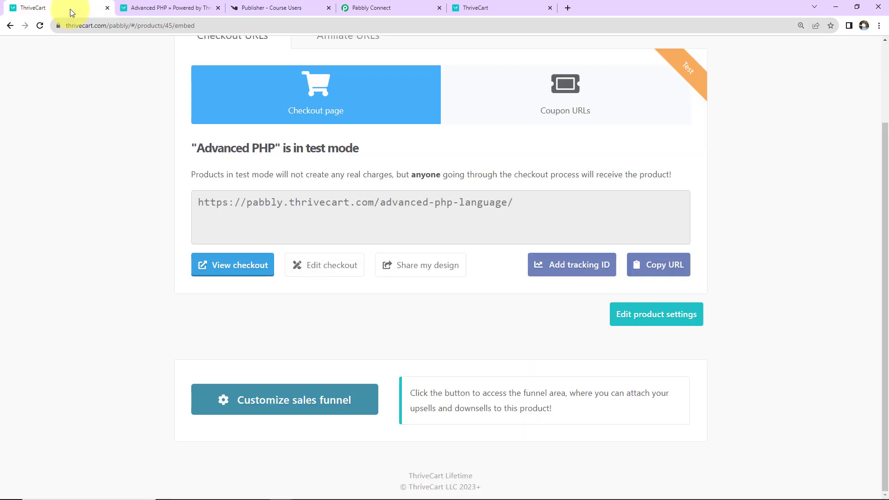
Open the Advanced PHP checkout, autofill the buyer's contact details and prefix the phone with +91.
left_click(233, 267)
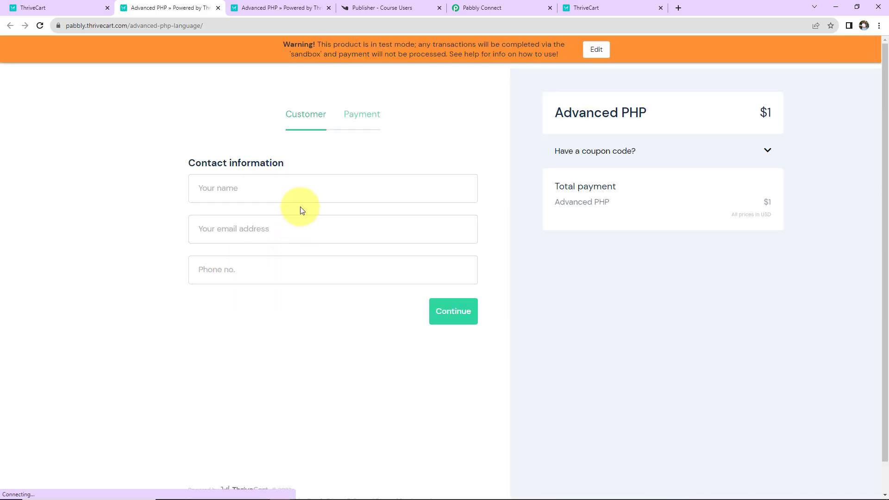
left_click(311, 192)
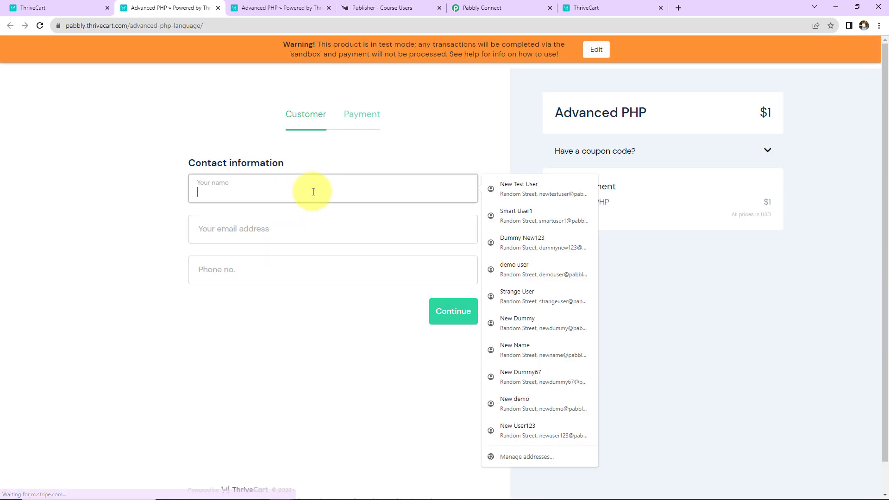
left_click(517, 296)
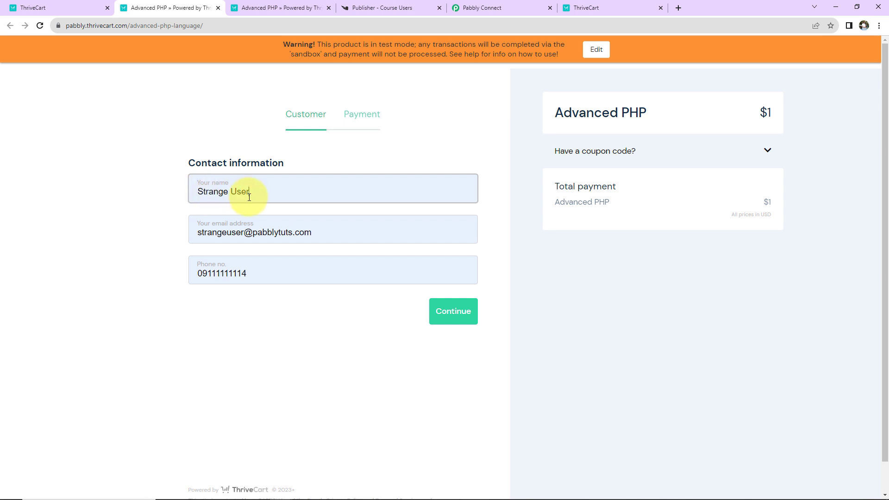
left_click(200, 274)
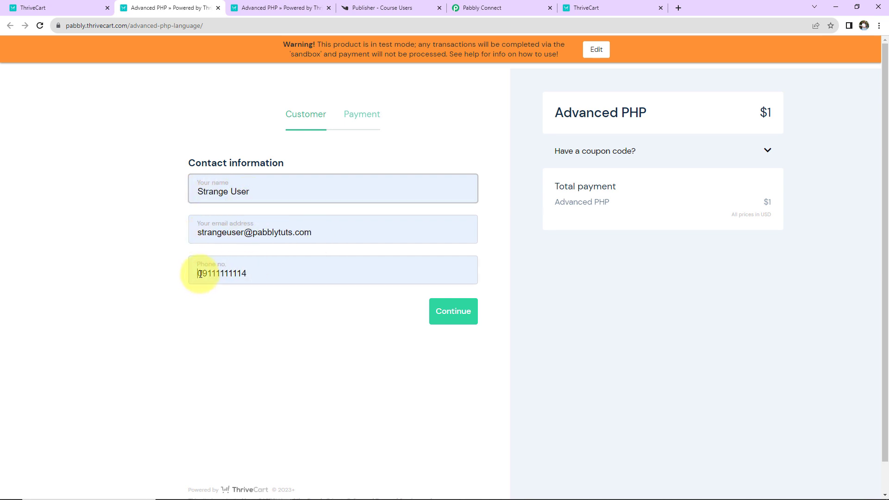
key("Delete")
type("+91")
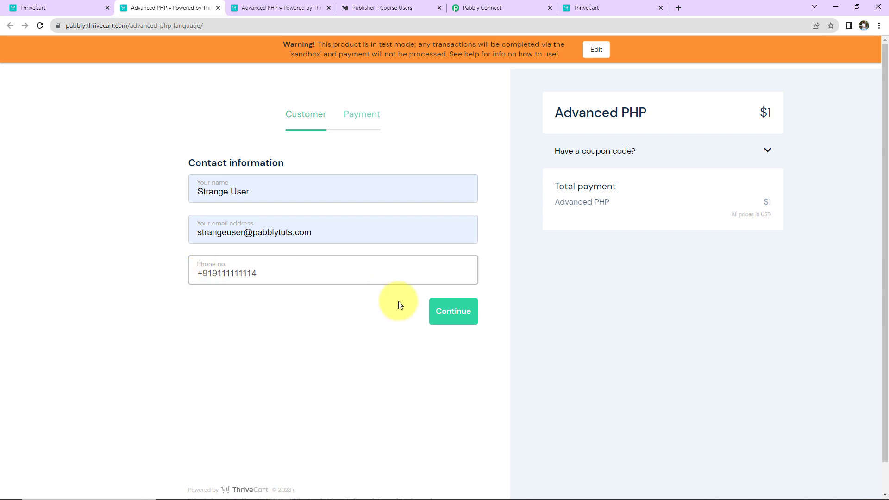
left_click(451, 312)
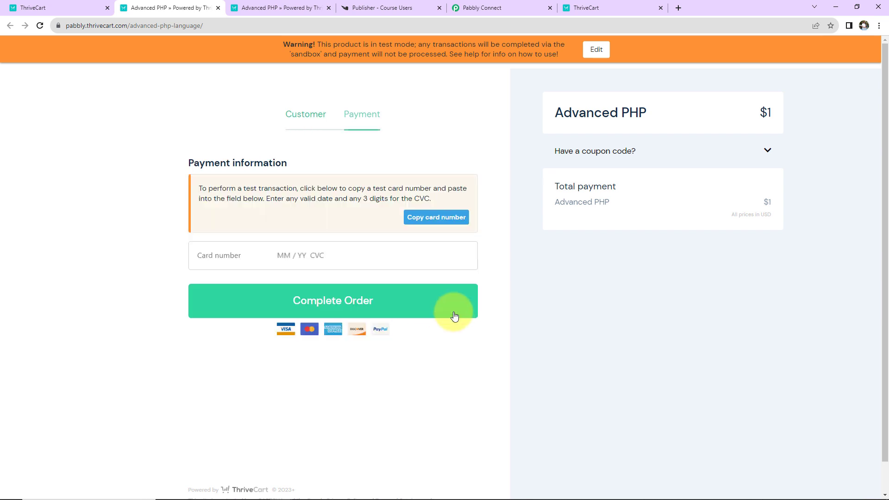
Pay with the test card to complete the $1 order, then refresh Knorish's course users list.
left_click(232, 256)
left_click(456, 256)
type("123")
left_click(404, 299)
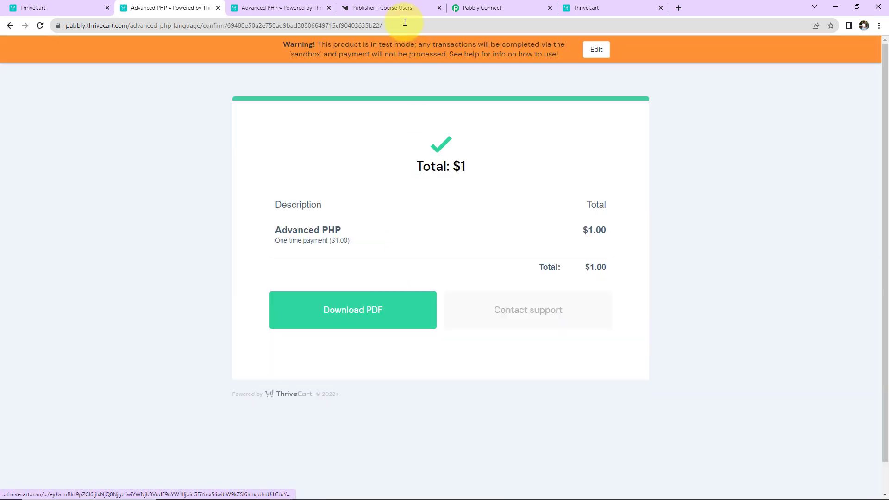
left_click(396, 8)
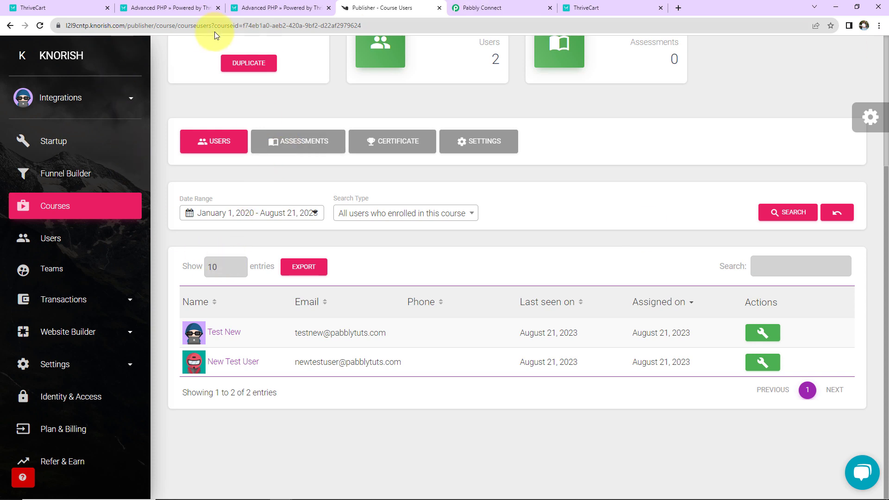
left_click(41, 25)
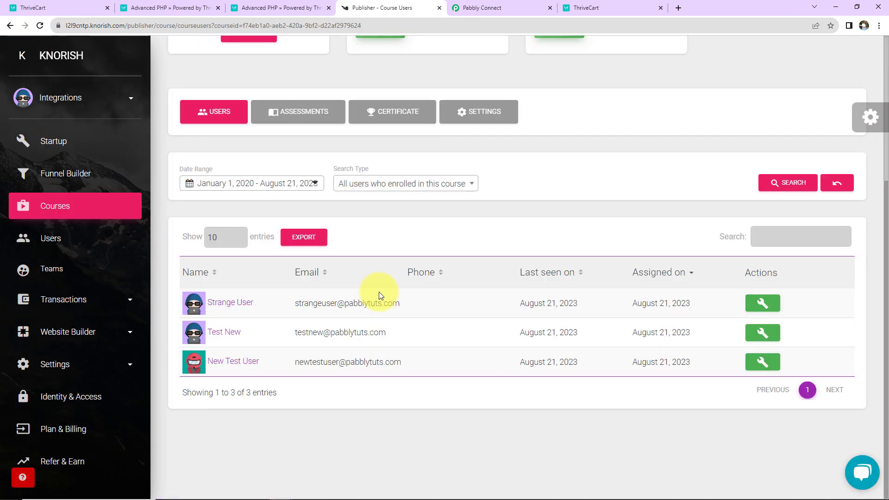